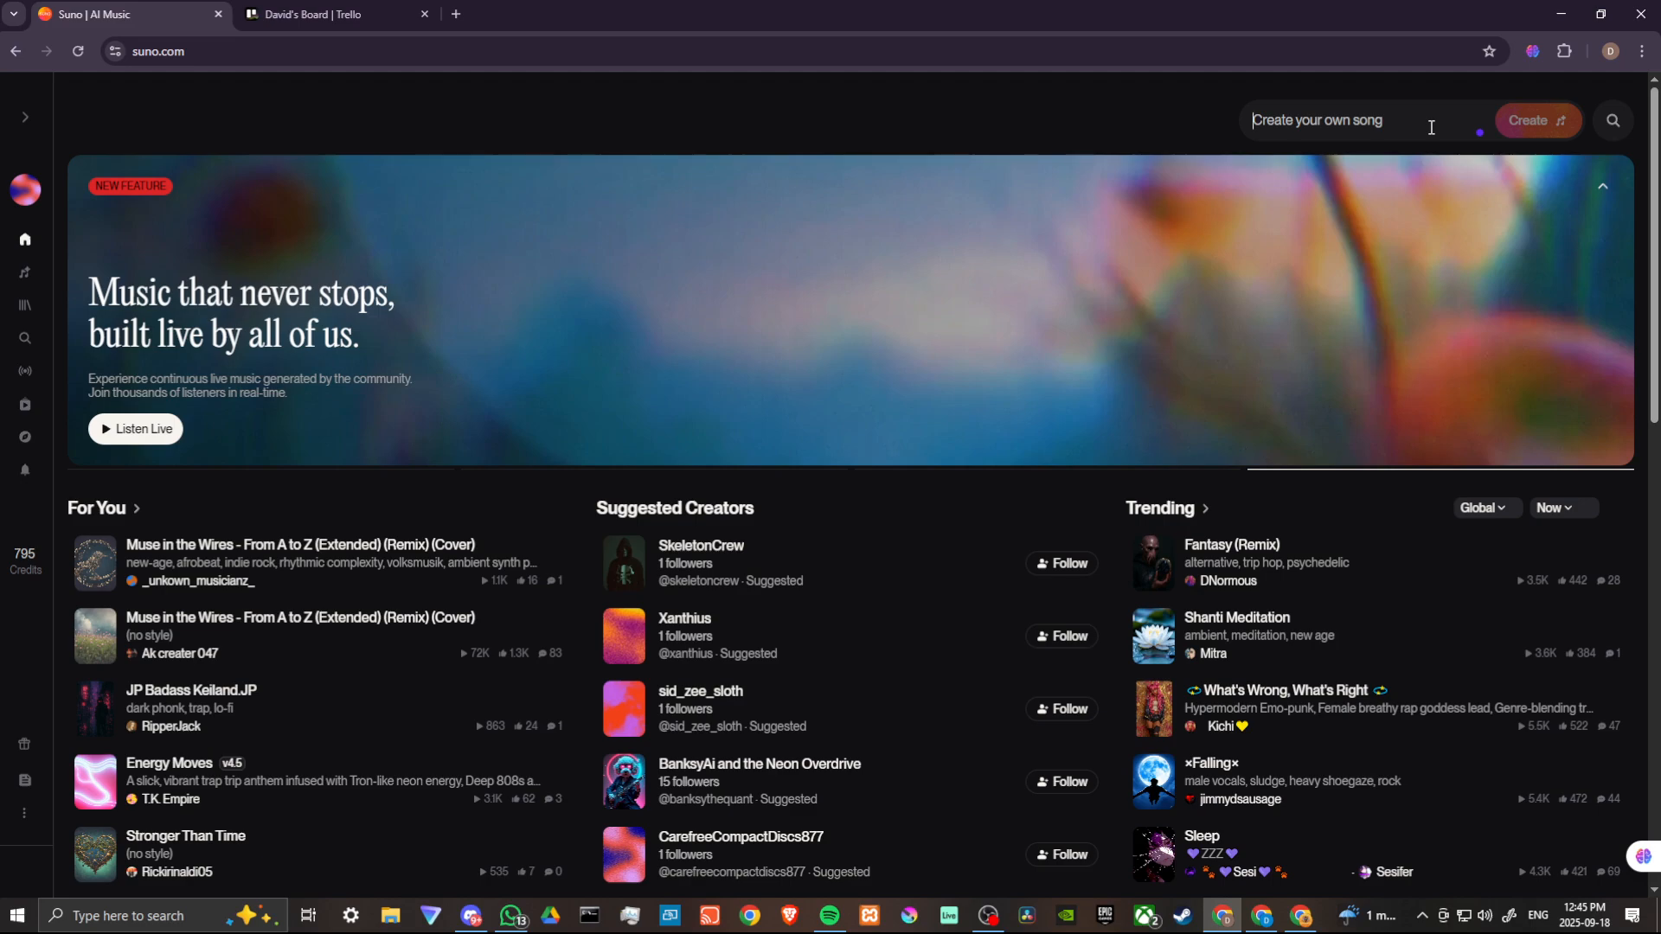
- Type the song prompt "a cool beat, edm, dubstep, hip hop" into the home page create box
type("a coo")
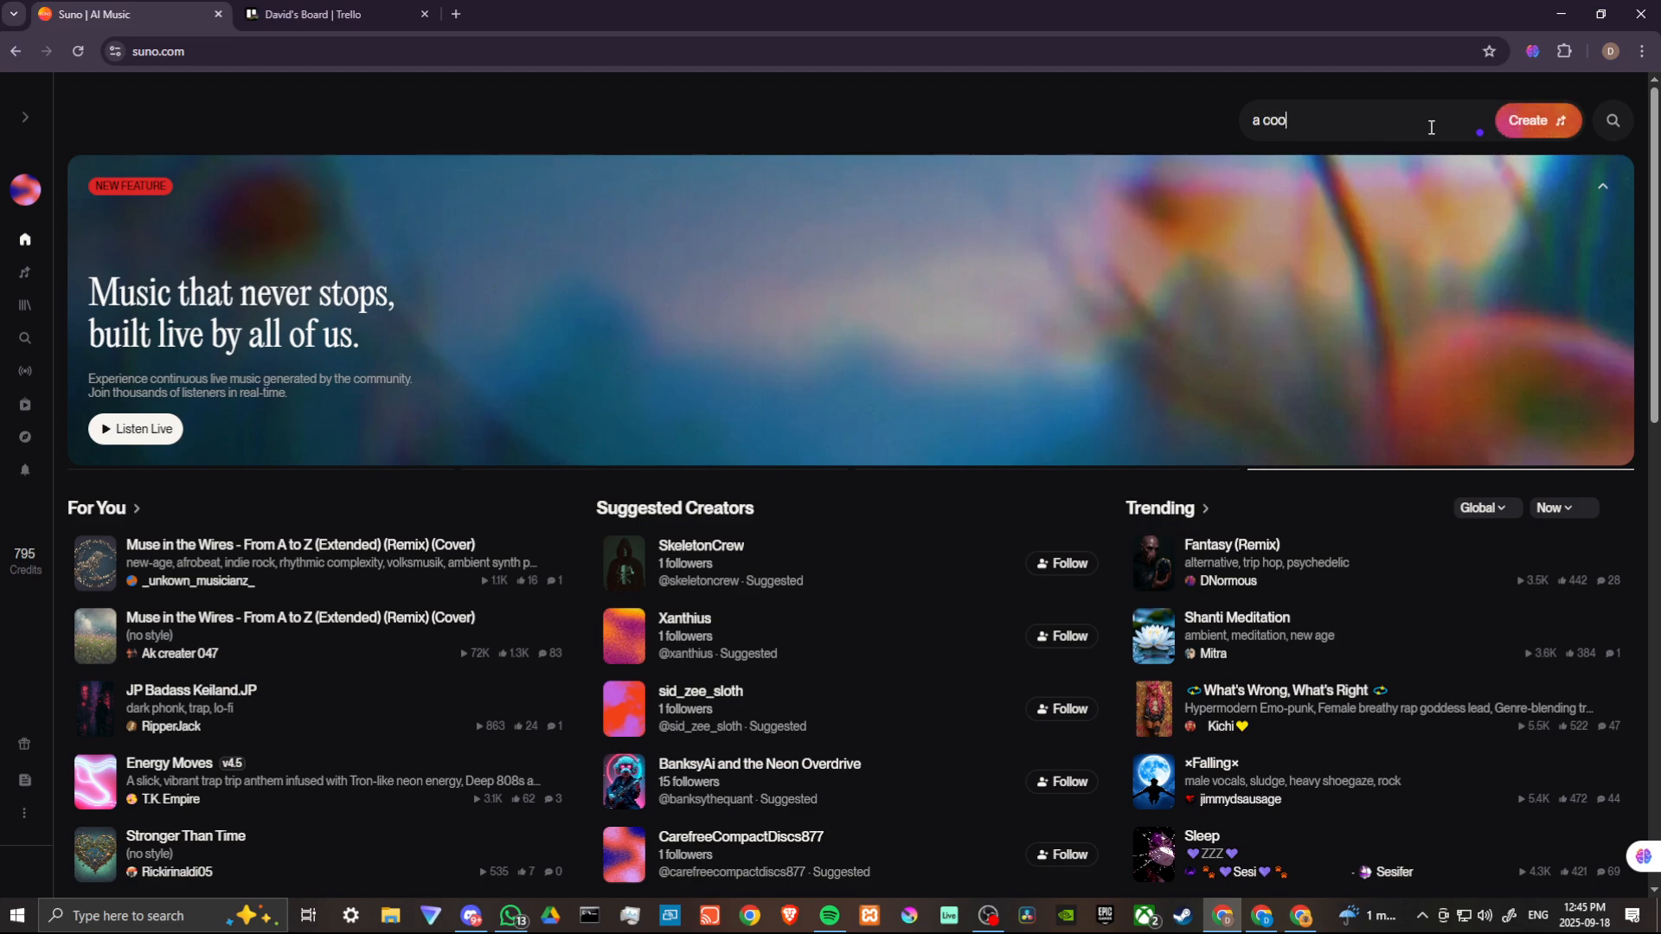
type("l beat")
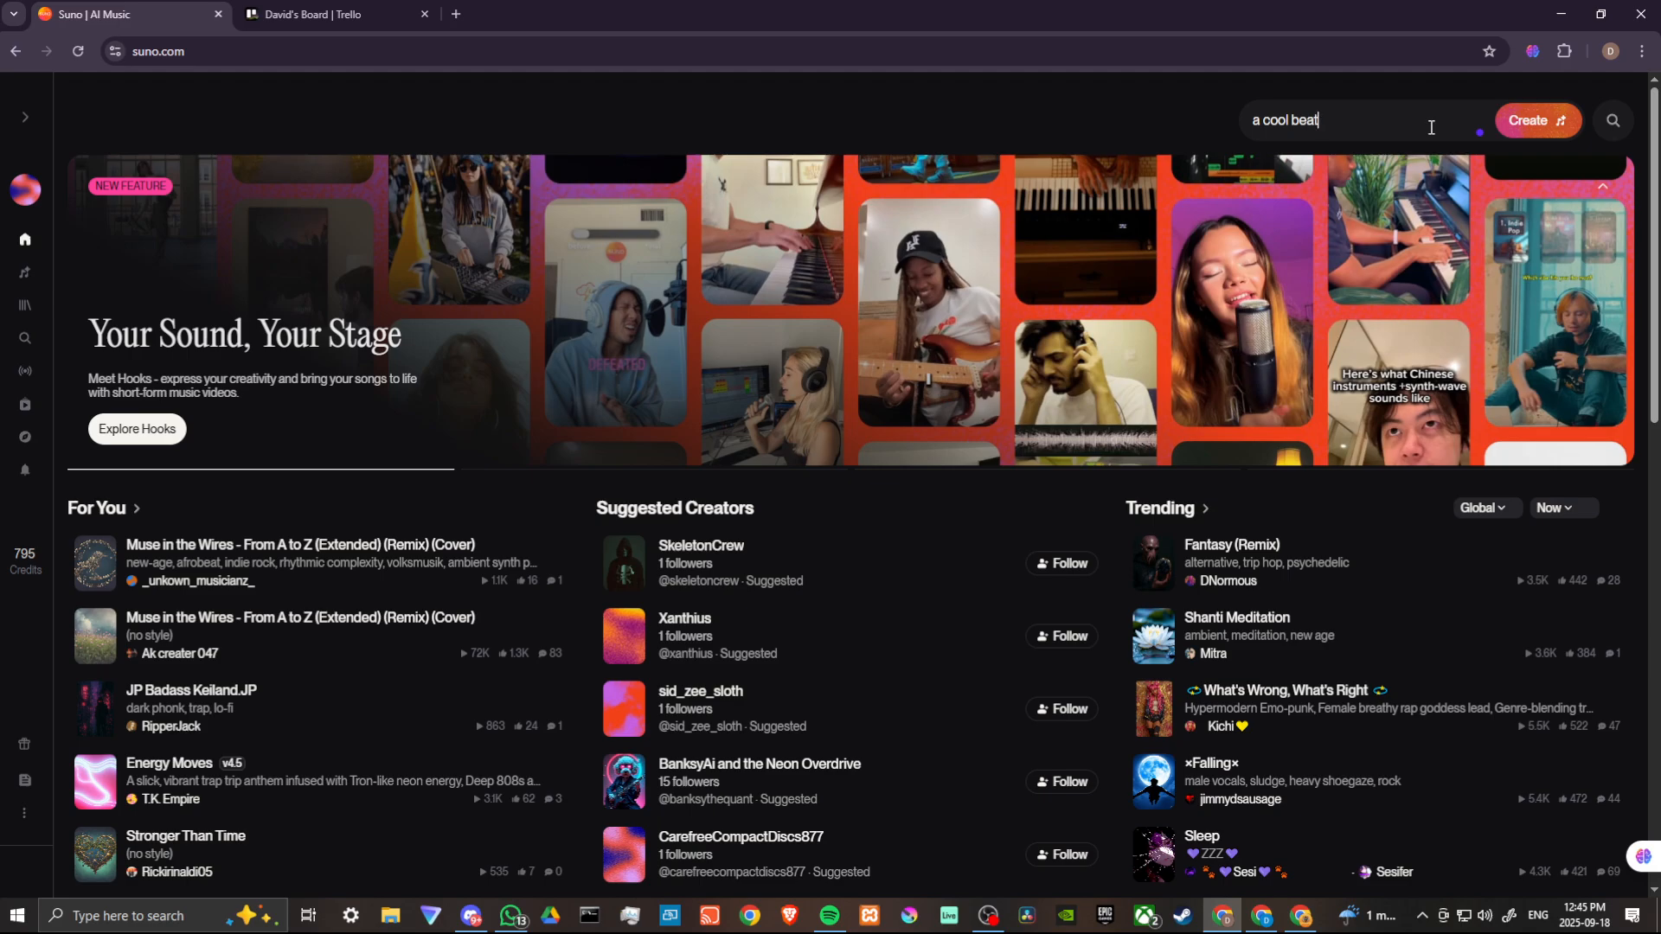
type(",")
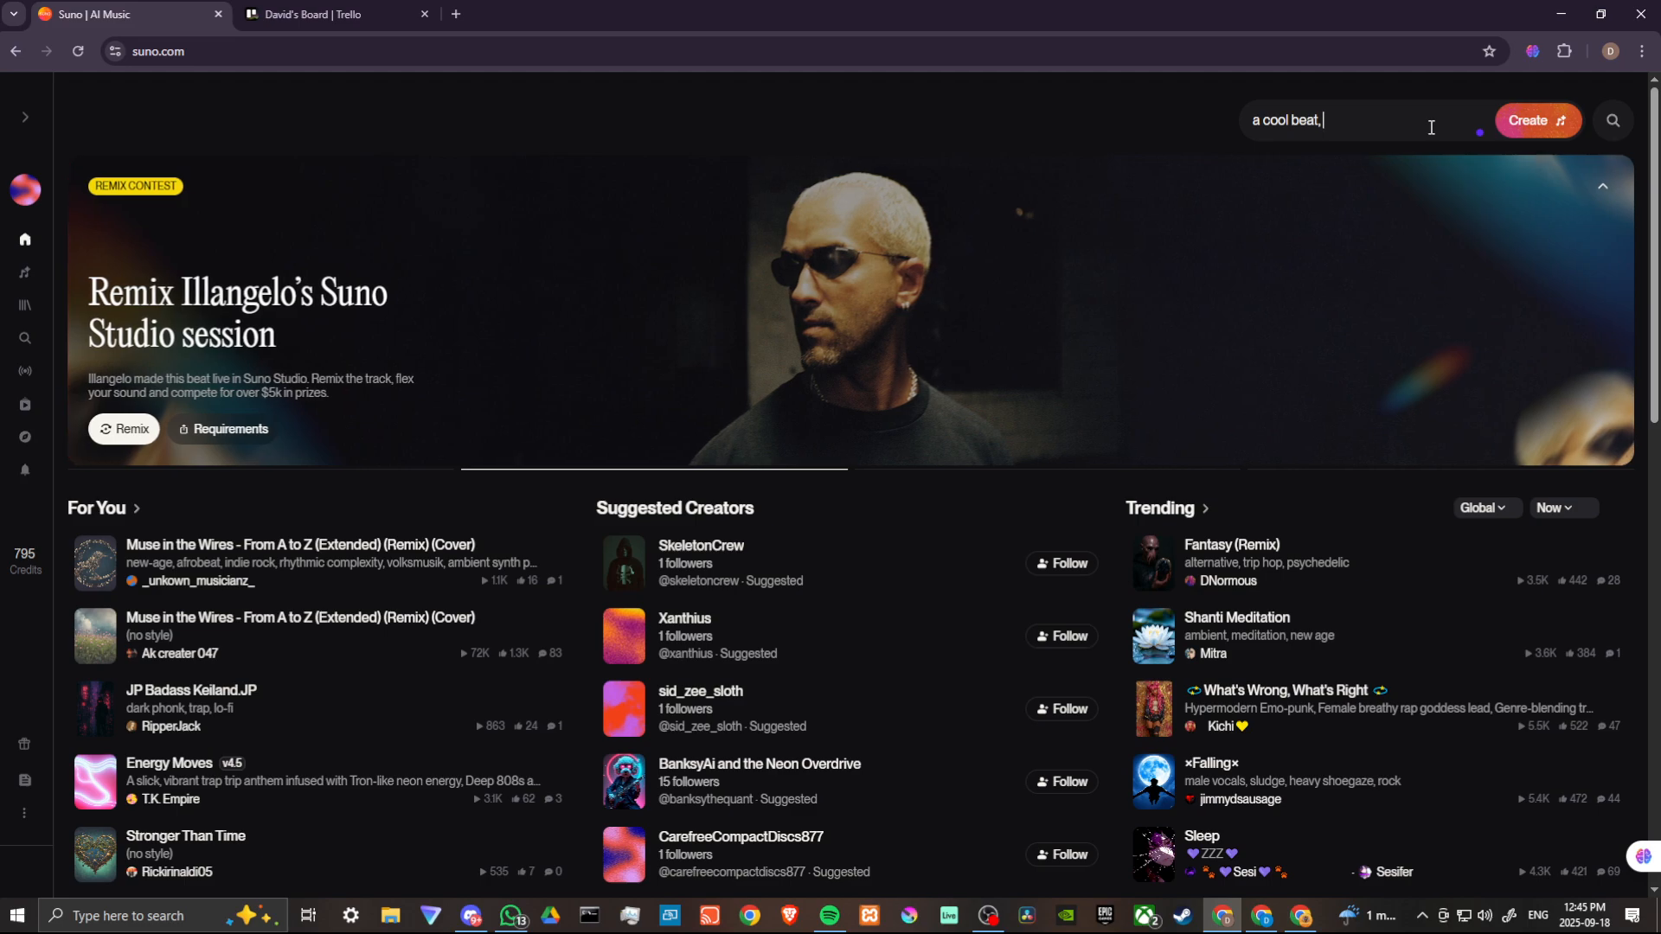
type("edm,")
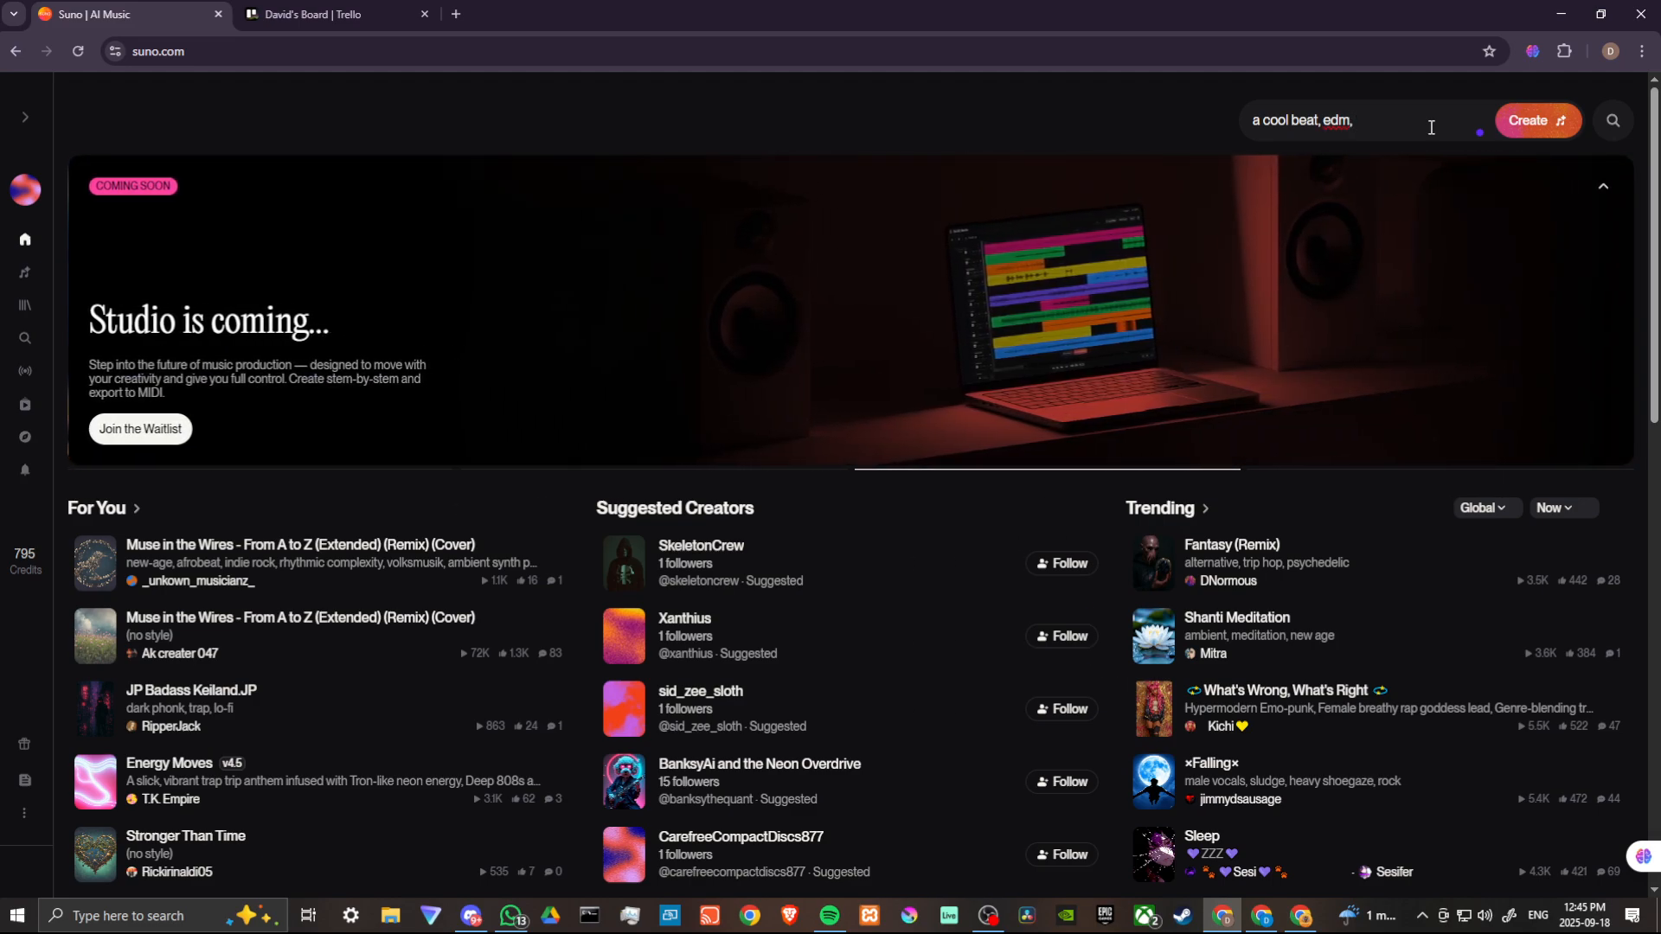
type(" dubst")
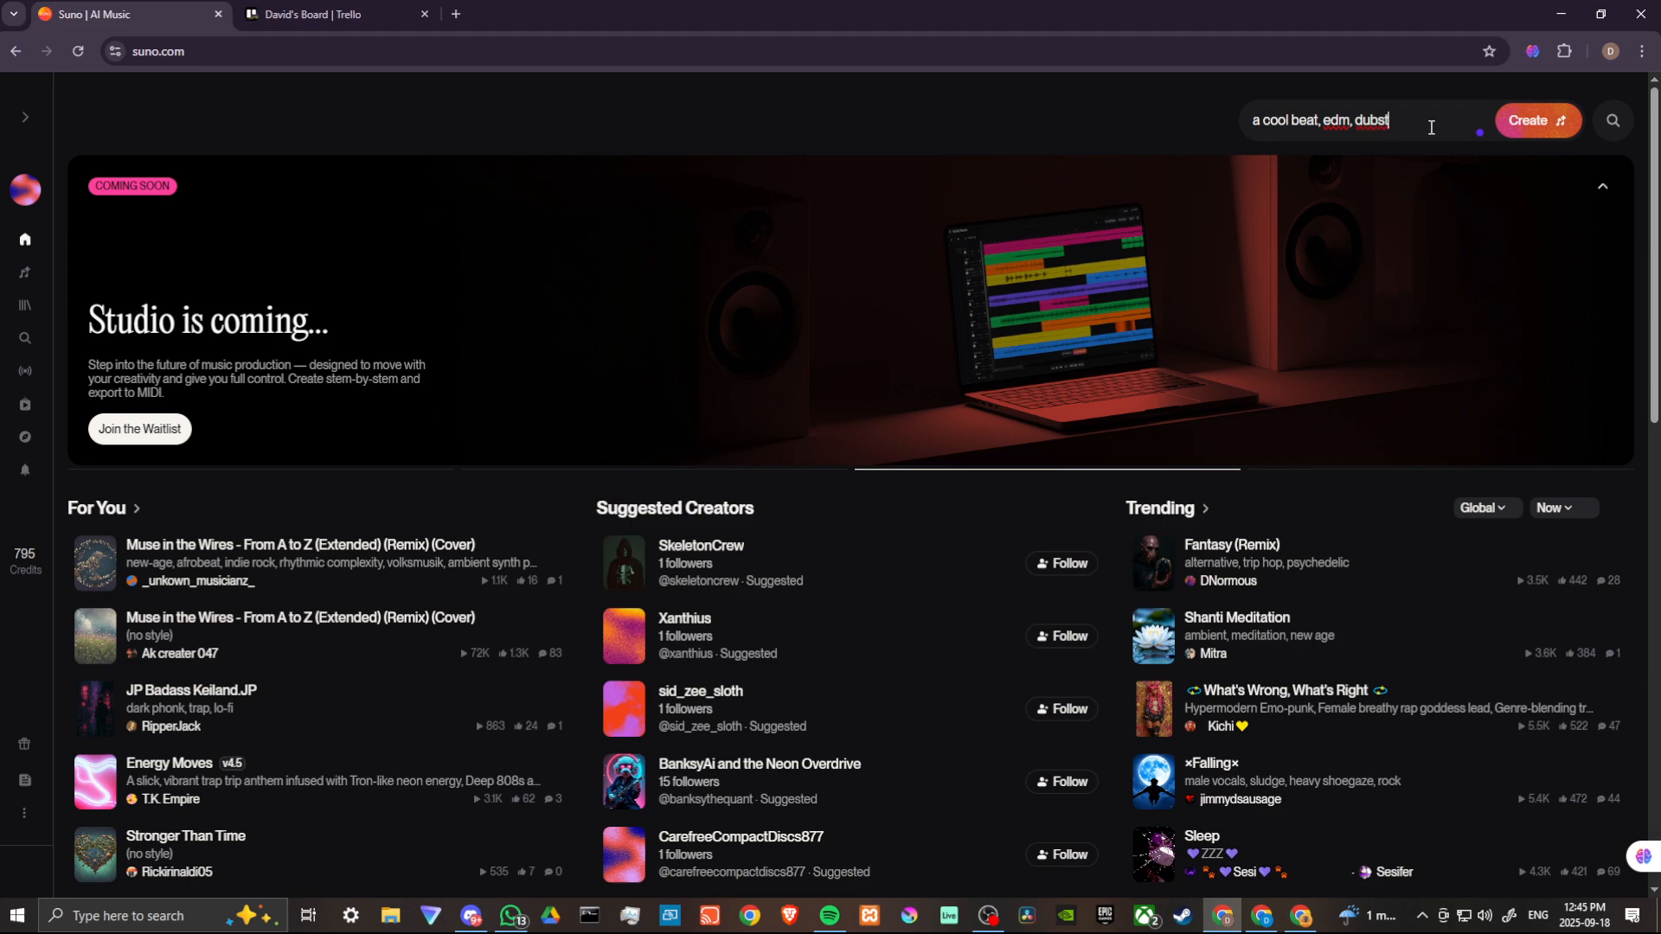
type("ep, hip")
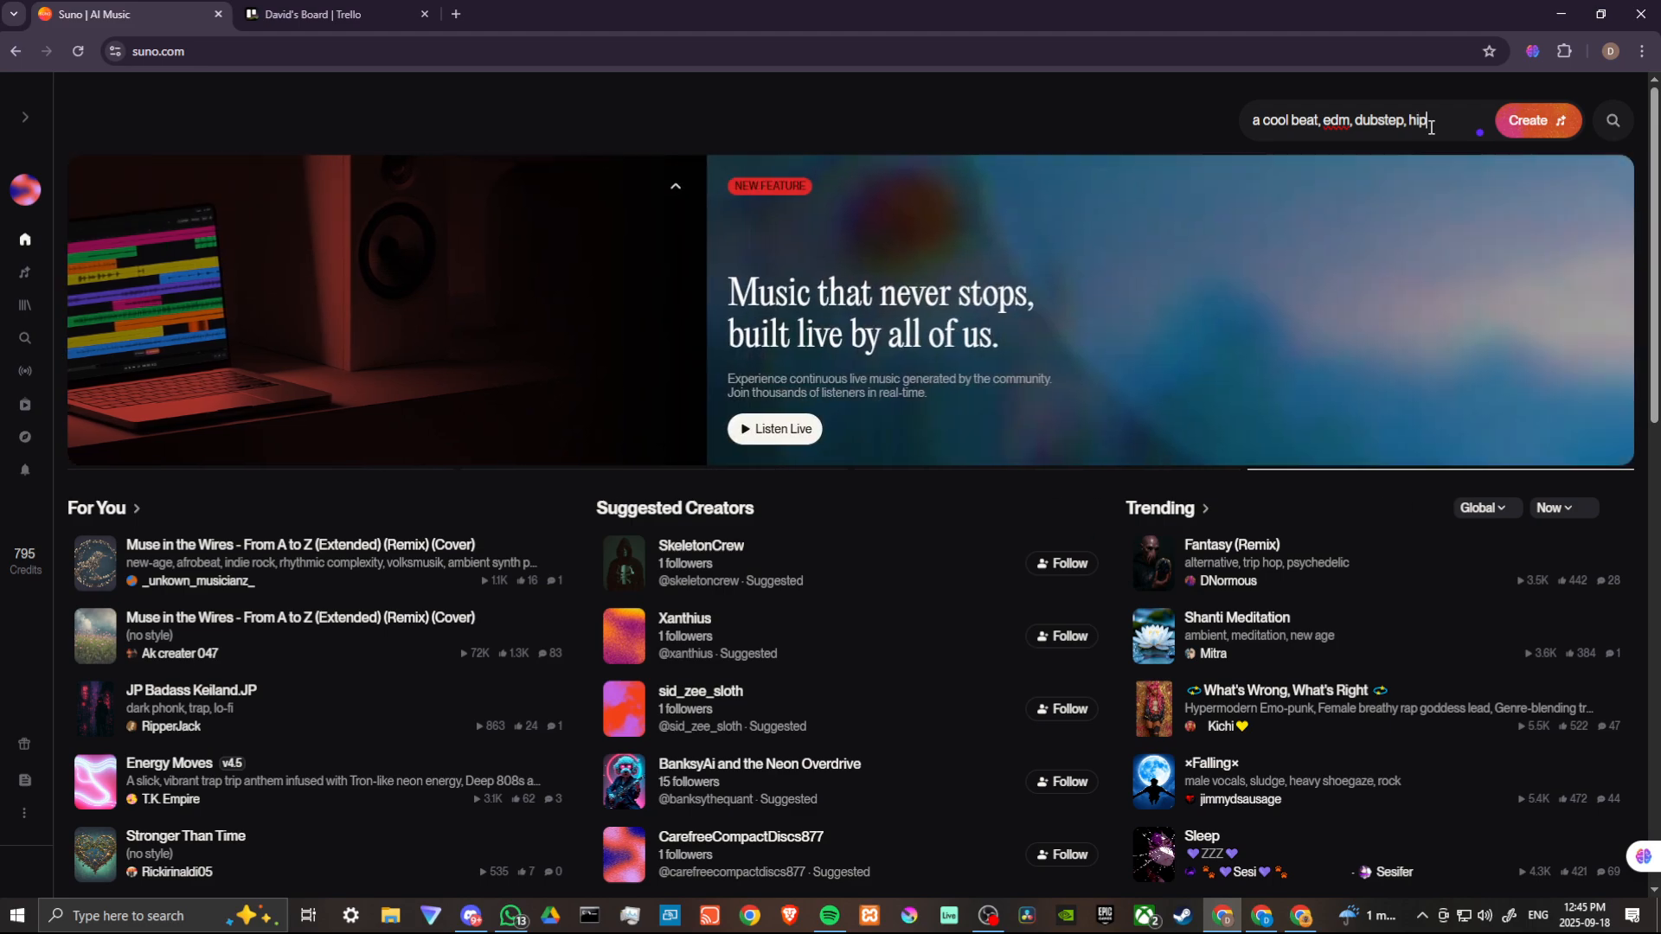
type(" hop")
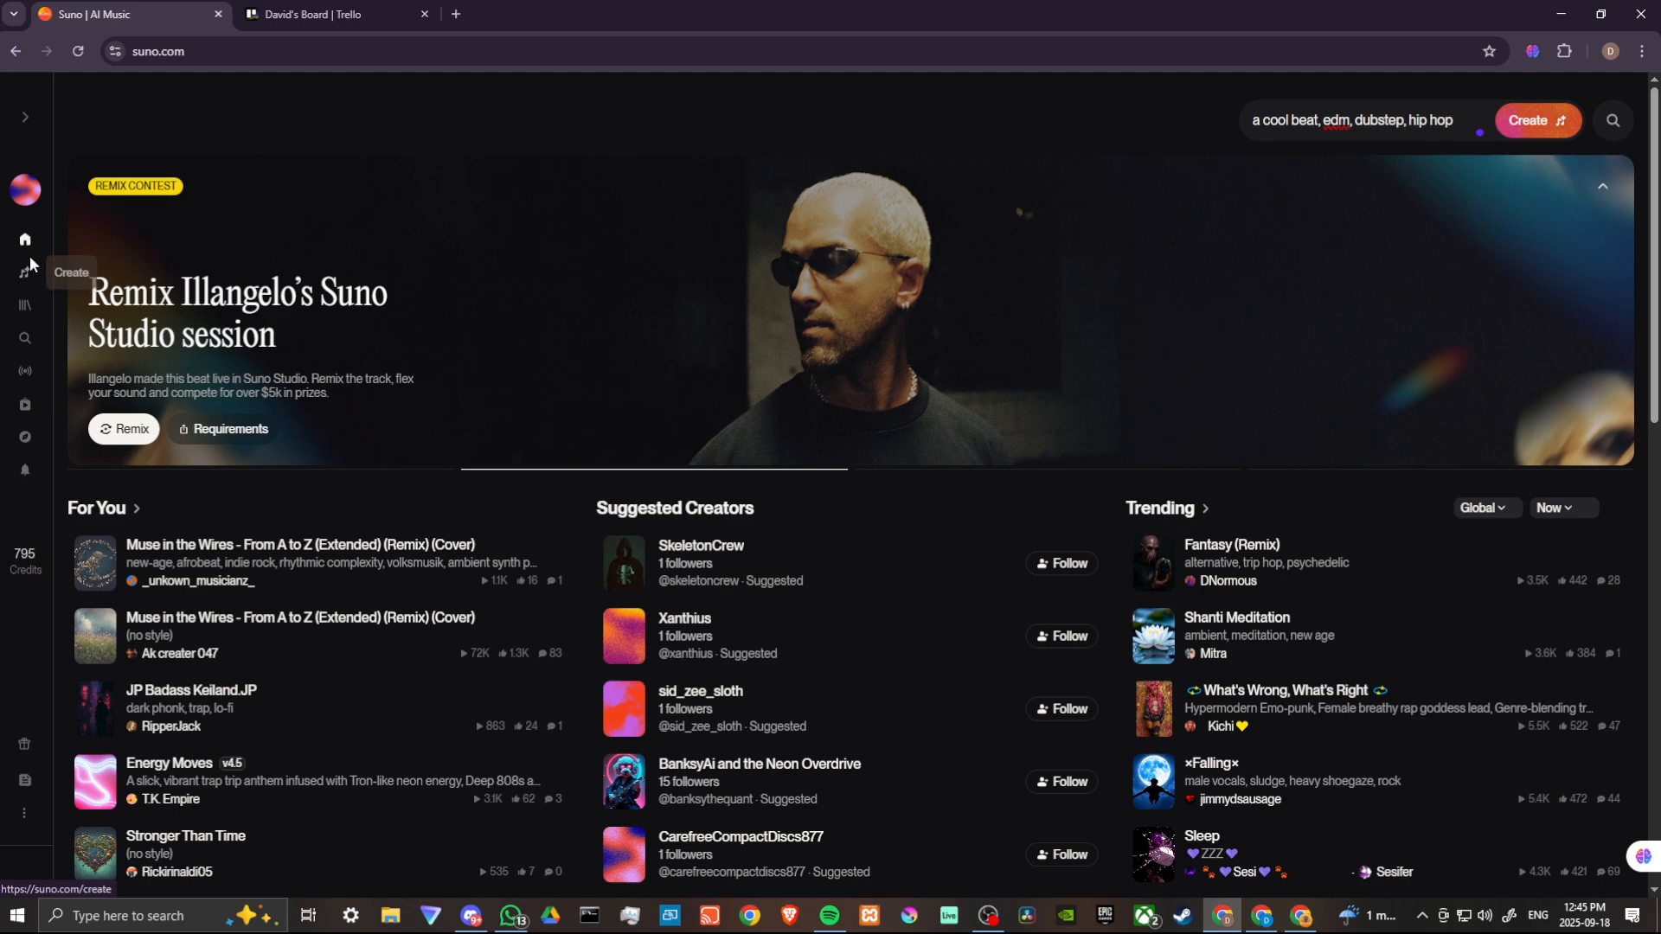
- Open the Create page and switch between Simple and Custom modes, ending in Custom mode
left_click(27, 277)
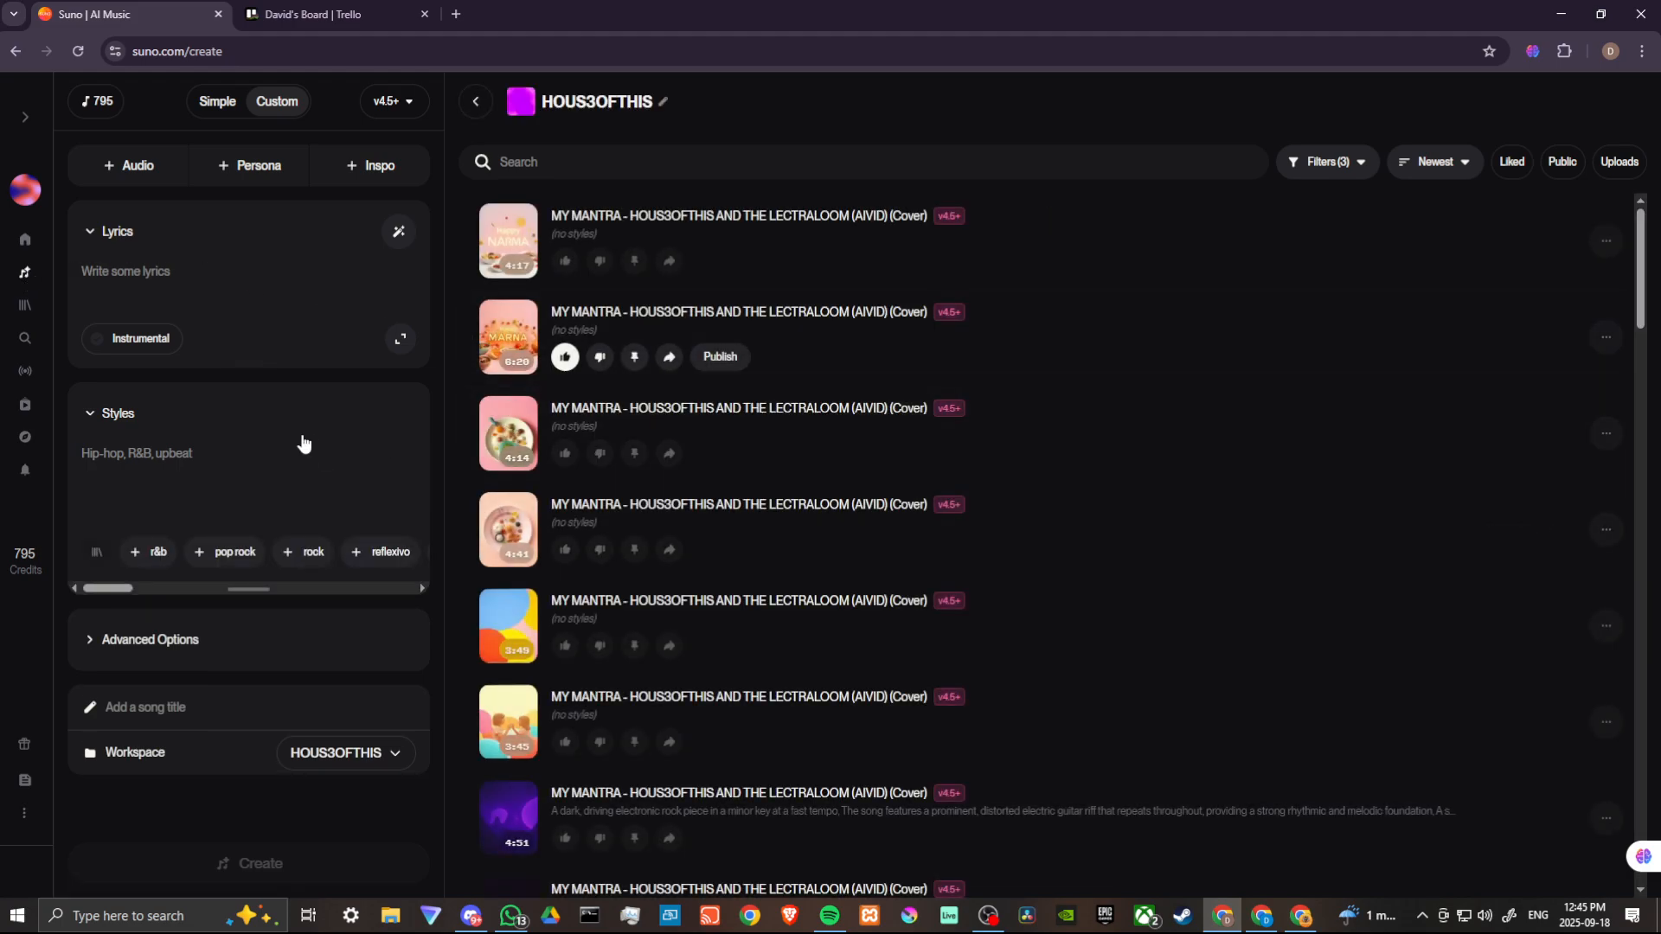
left_click(224, 111)
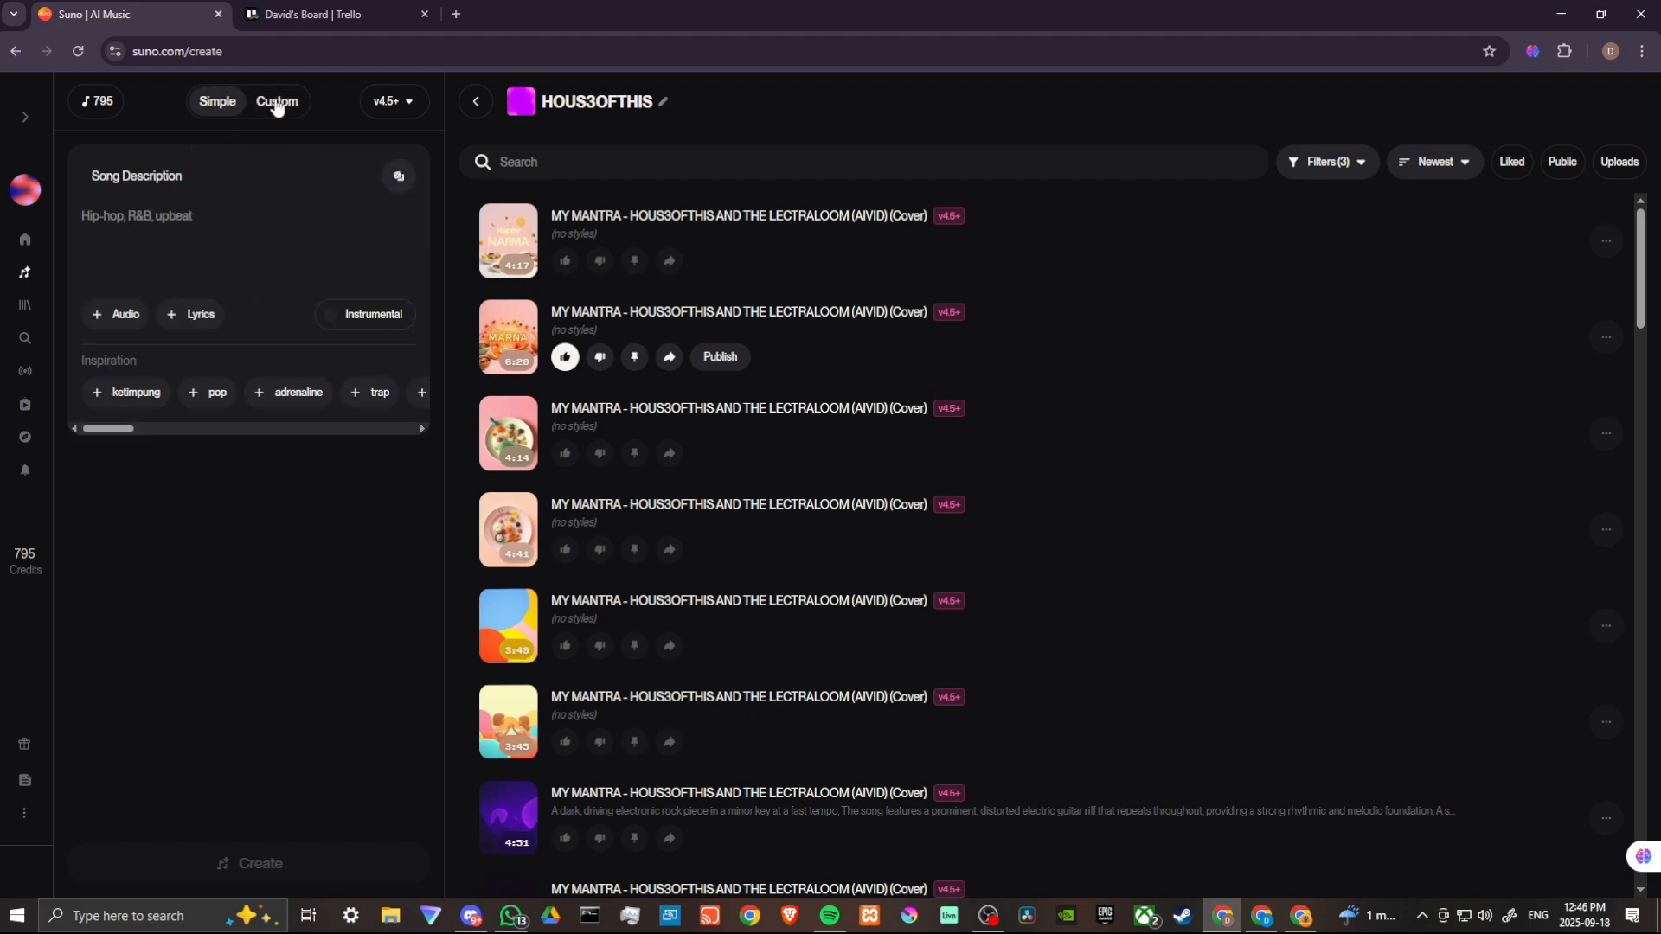
left_click(276, 104)
left_click(213, 104)
left_click(267, 102)
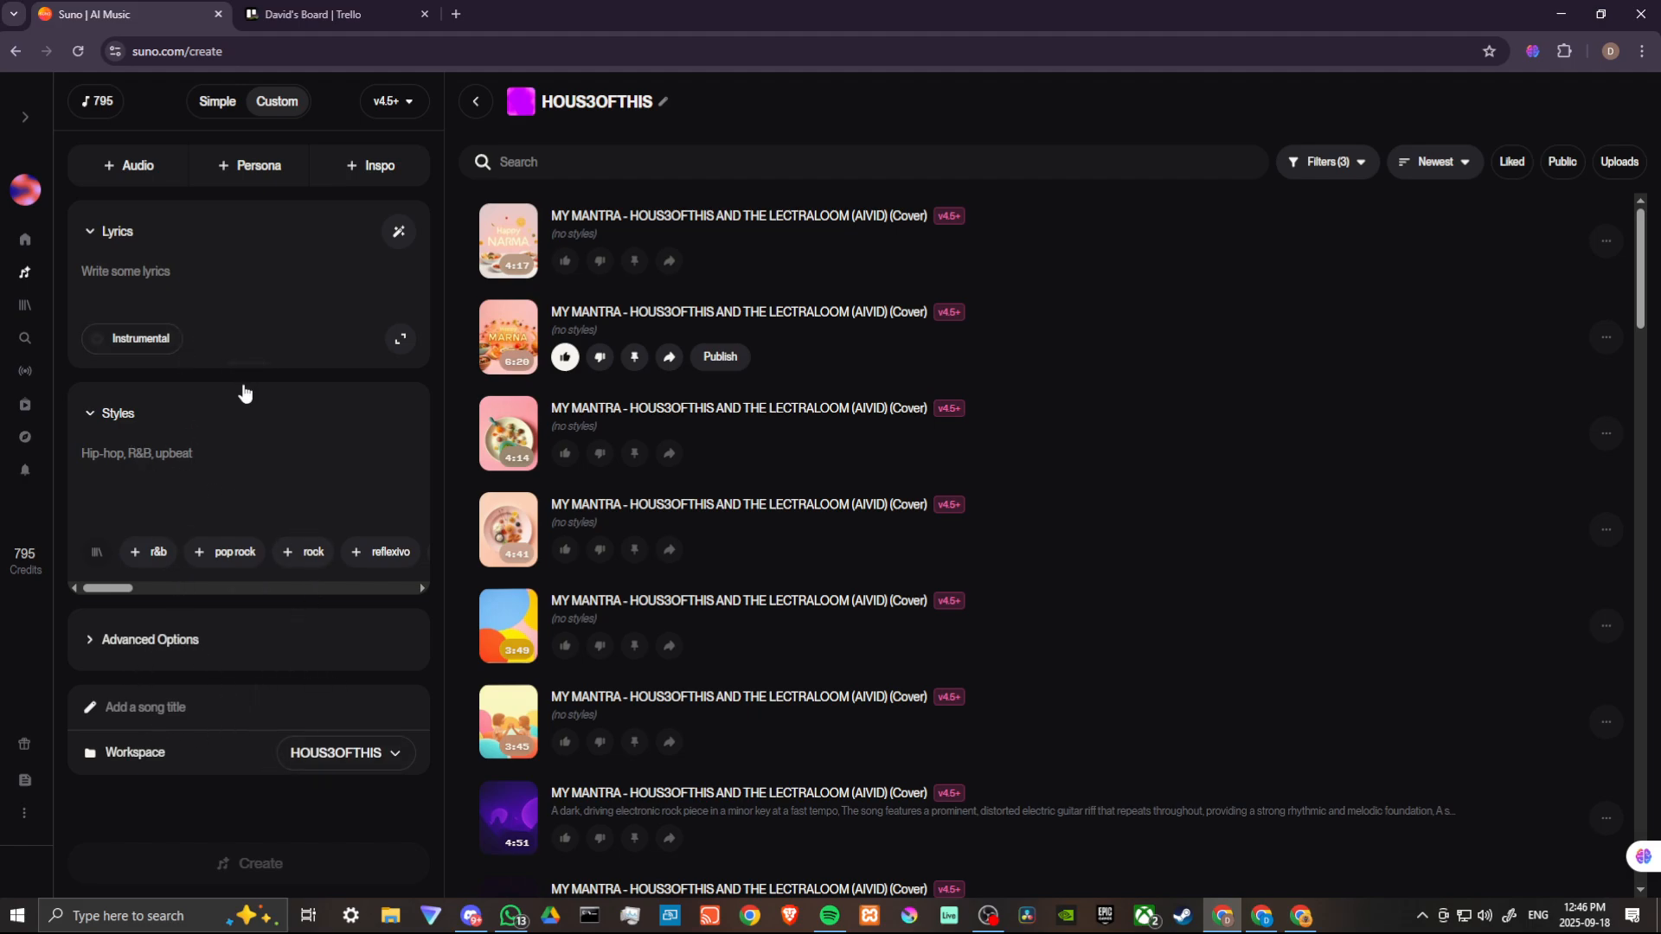
- Collapse the Lyrics section and enter the styles "edm, dubstep, hiphop"
left_click(138, 346)
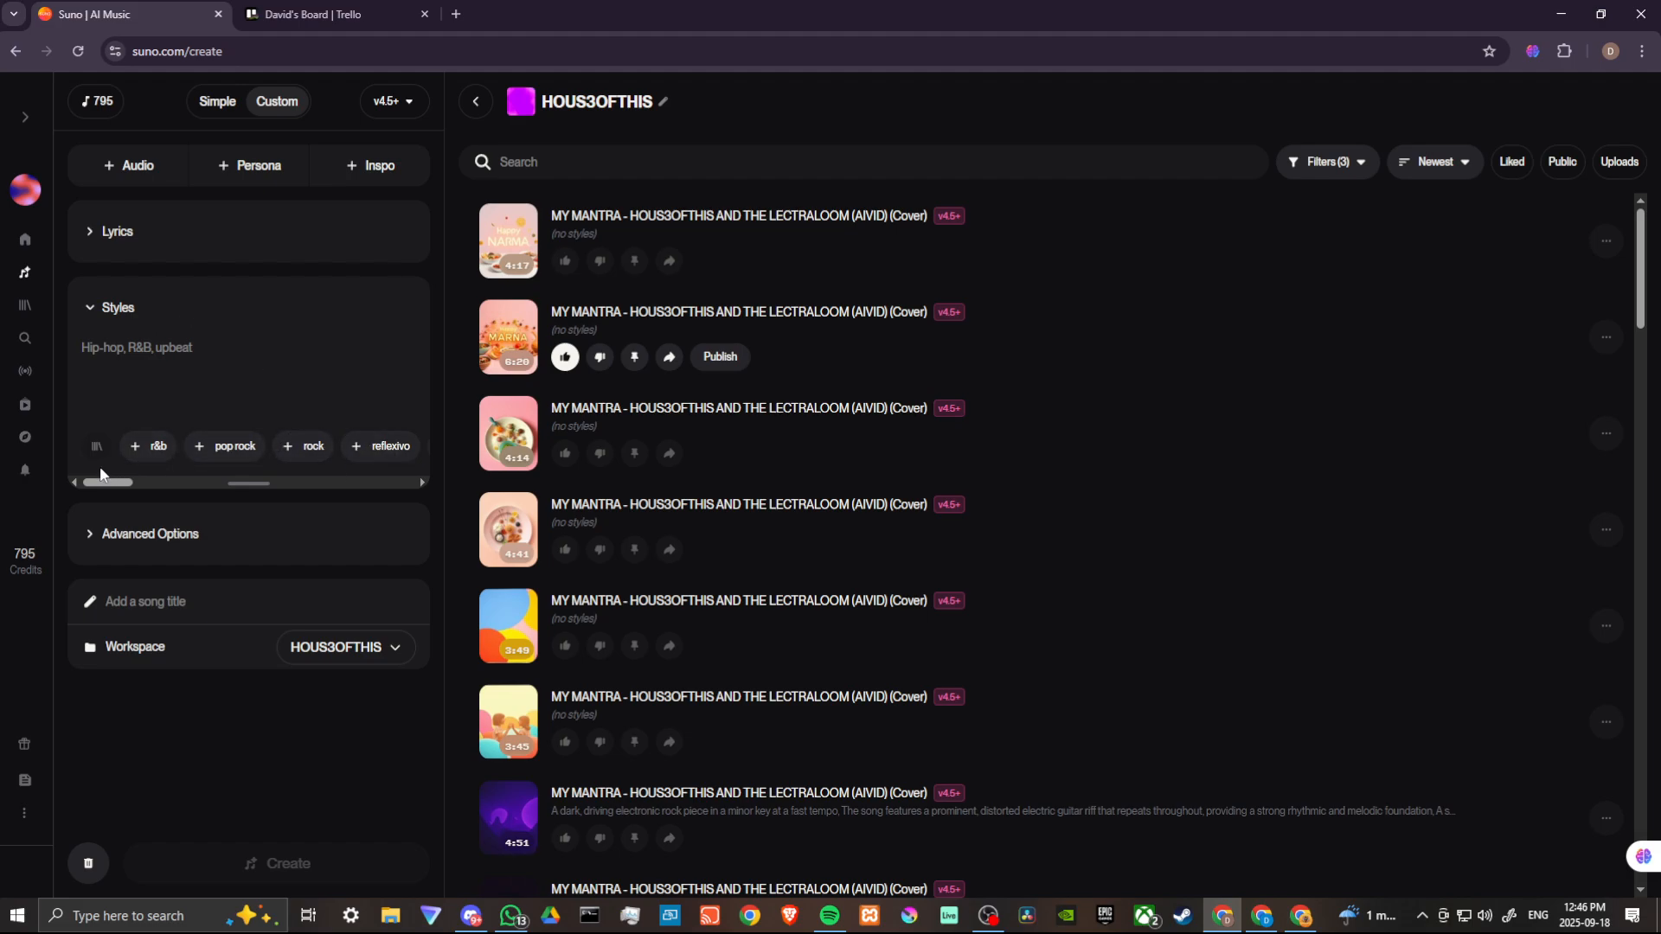
left_click_drag(103, 482, 57, 470)
type("ed")
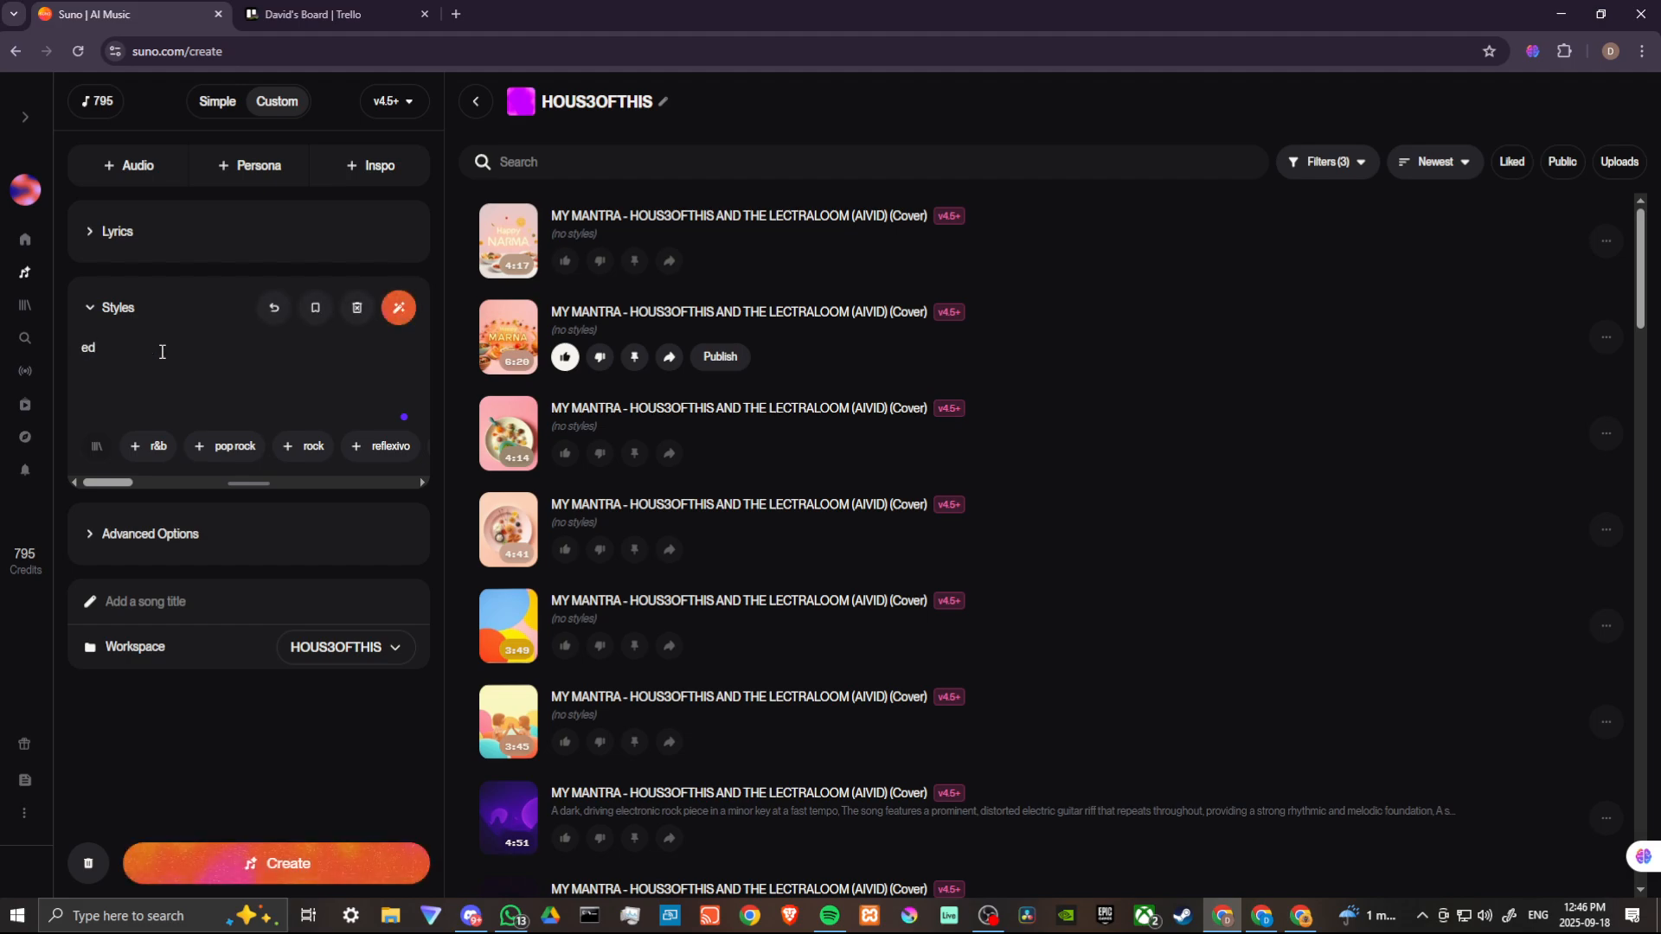
type("m")
type(", dubstep, hiphop")
- Switch to Simple mode and turn on the Instrumental option
left_click(218, 102)
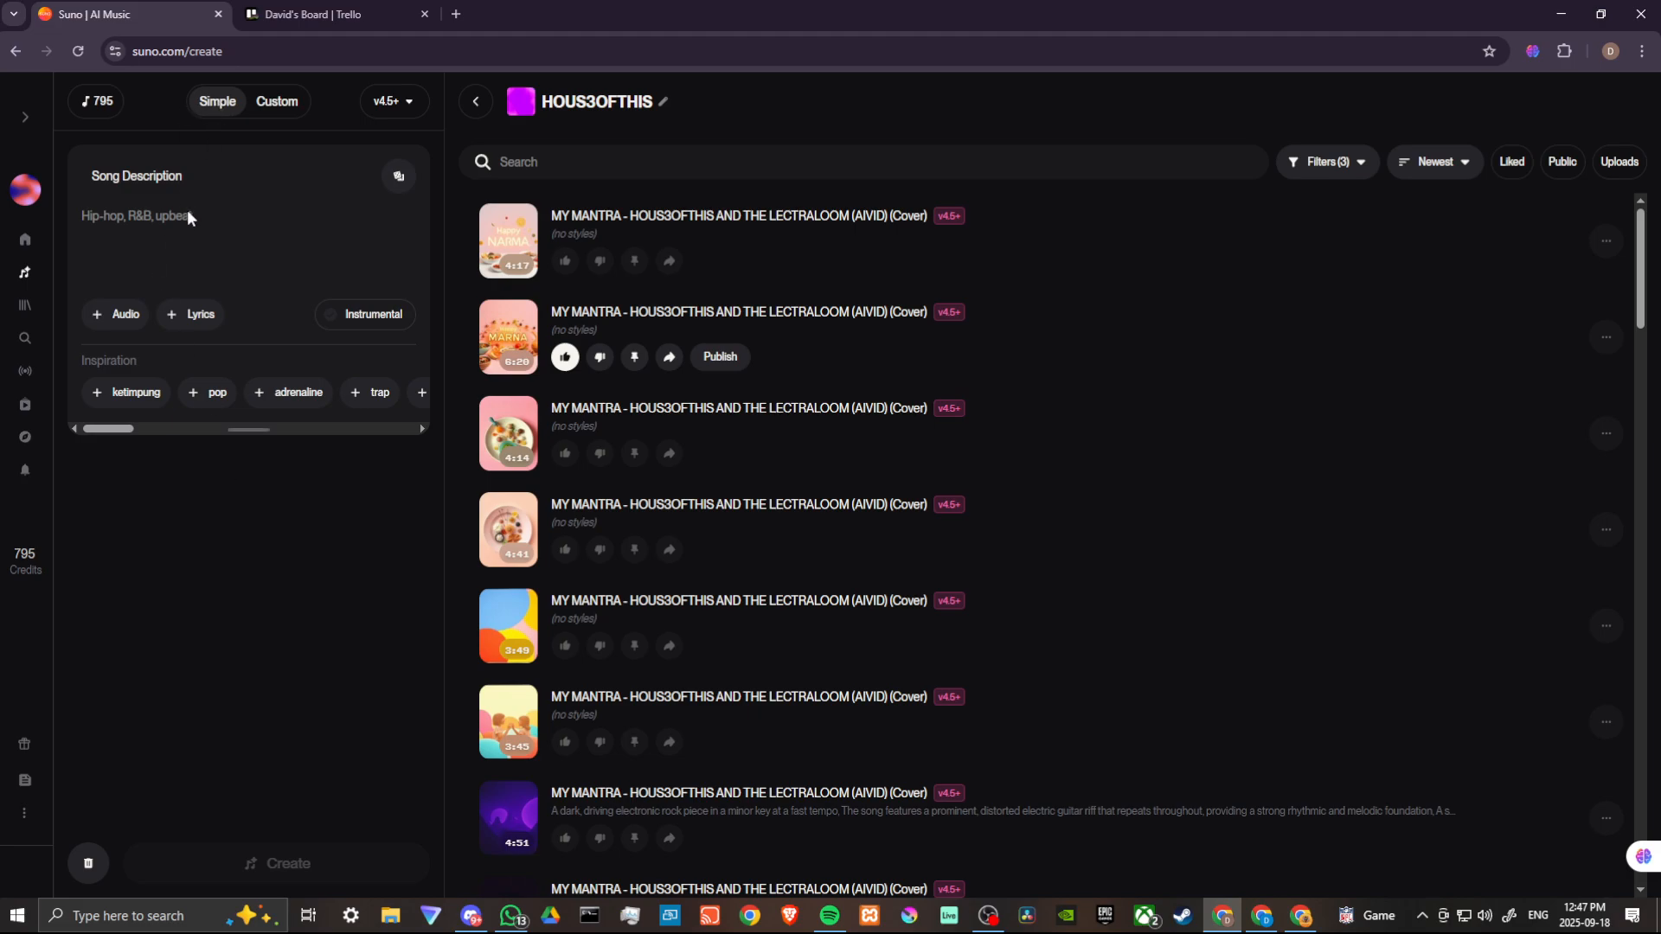
left_click(369, 317)
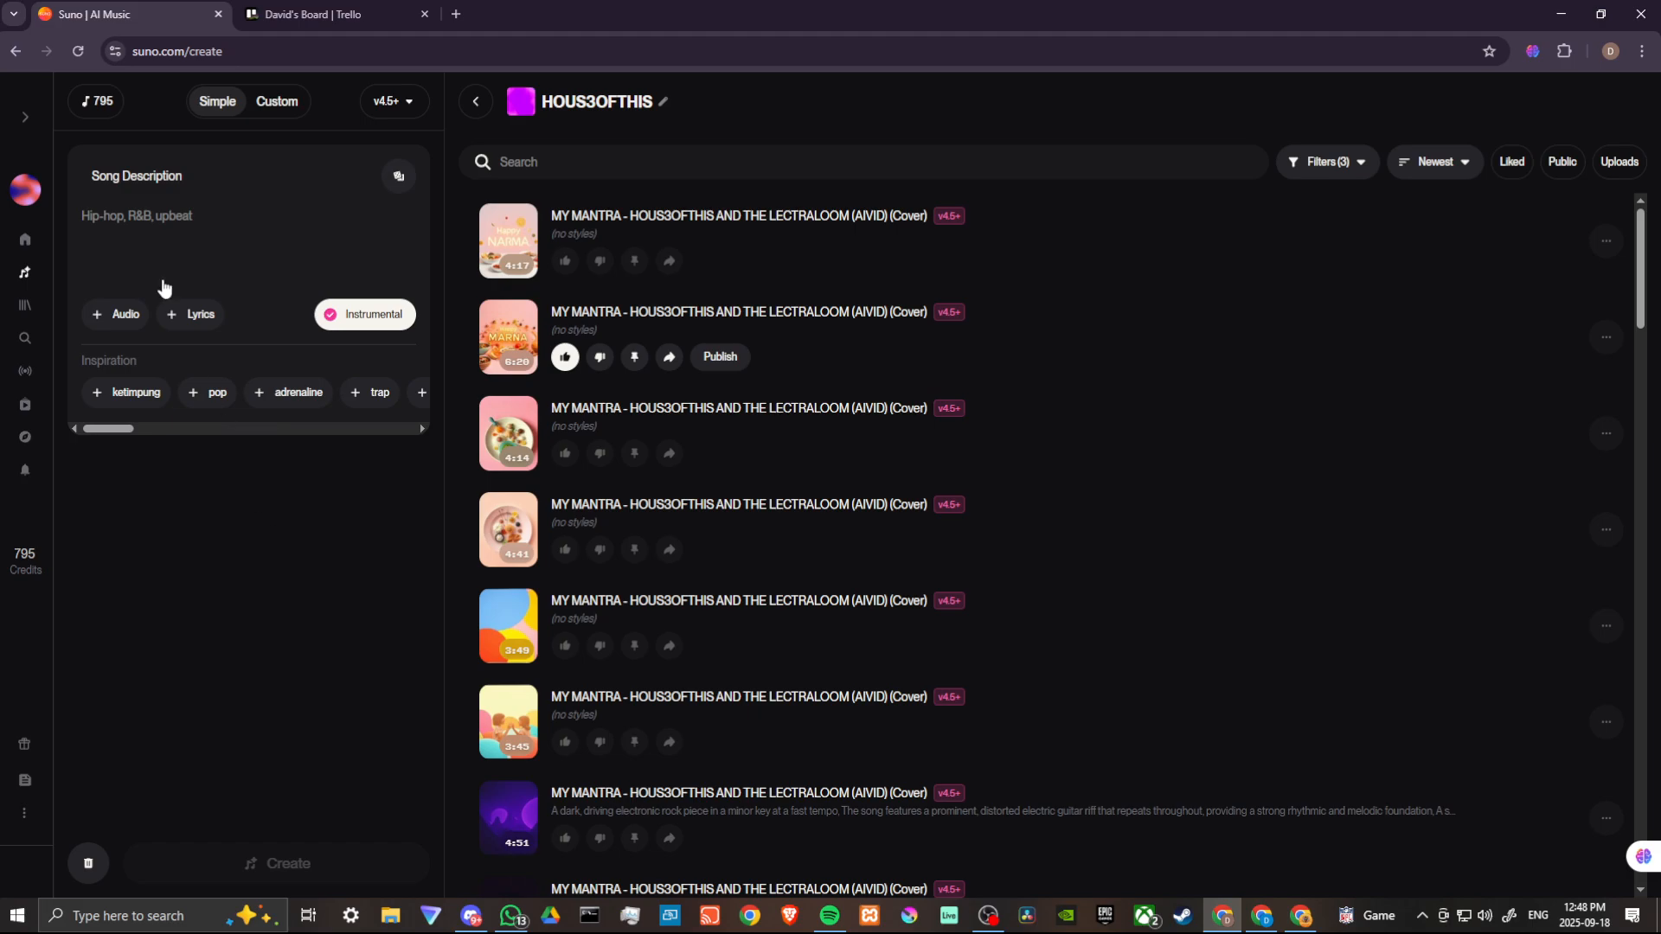
- Enter the song description "edm, prog rock"
left_click(171, 222)
type("ed")
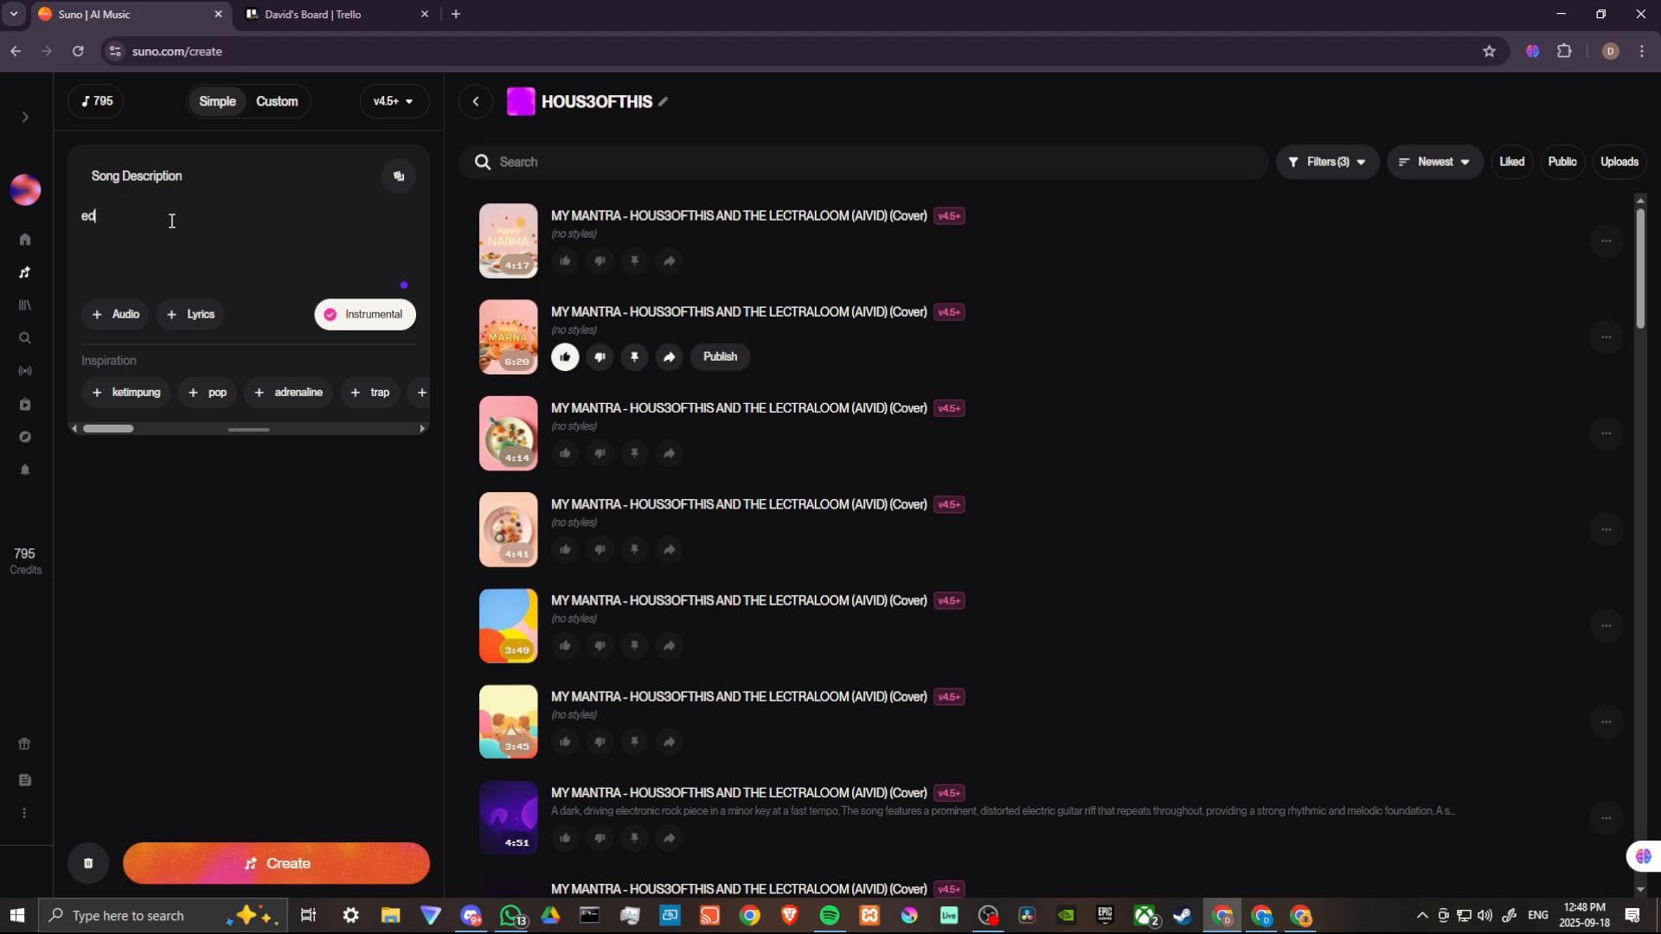
type("m, prog rock")
- Add the bass-boosted inspiration tag to the description, fix the separating comma, and generate the song
left_click_drag(108, 429, 391, 434)
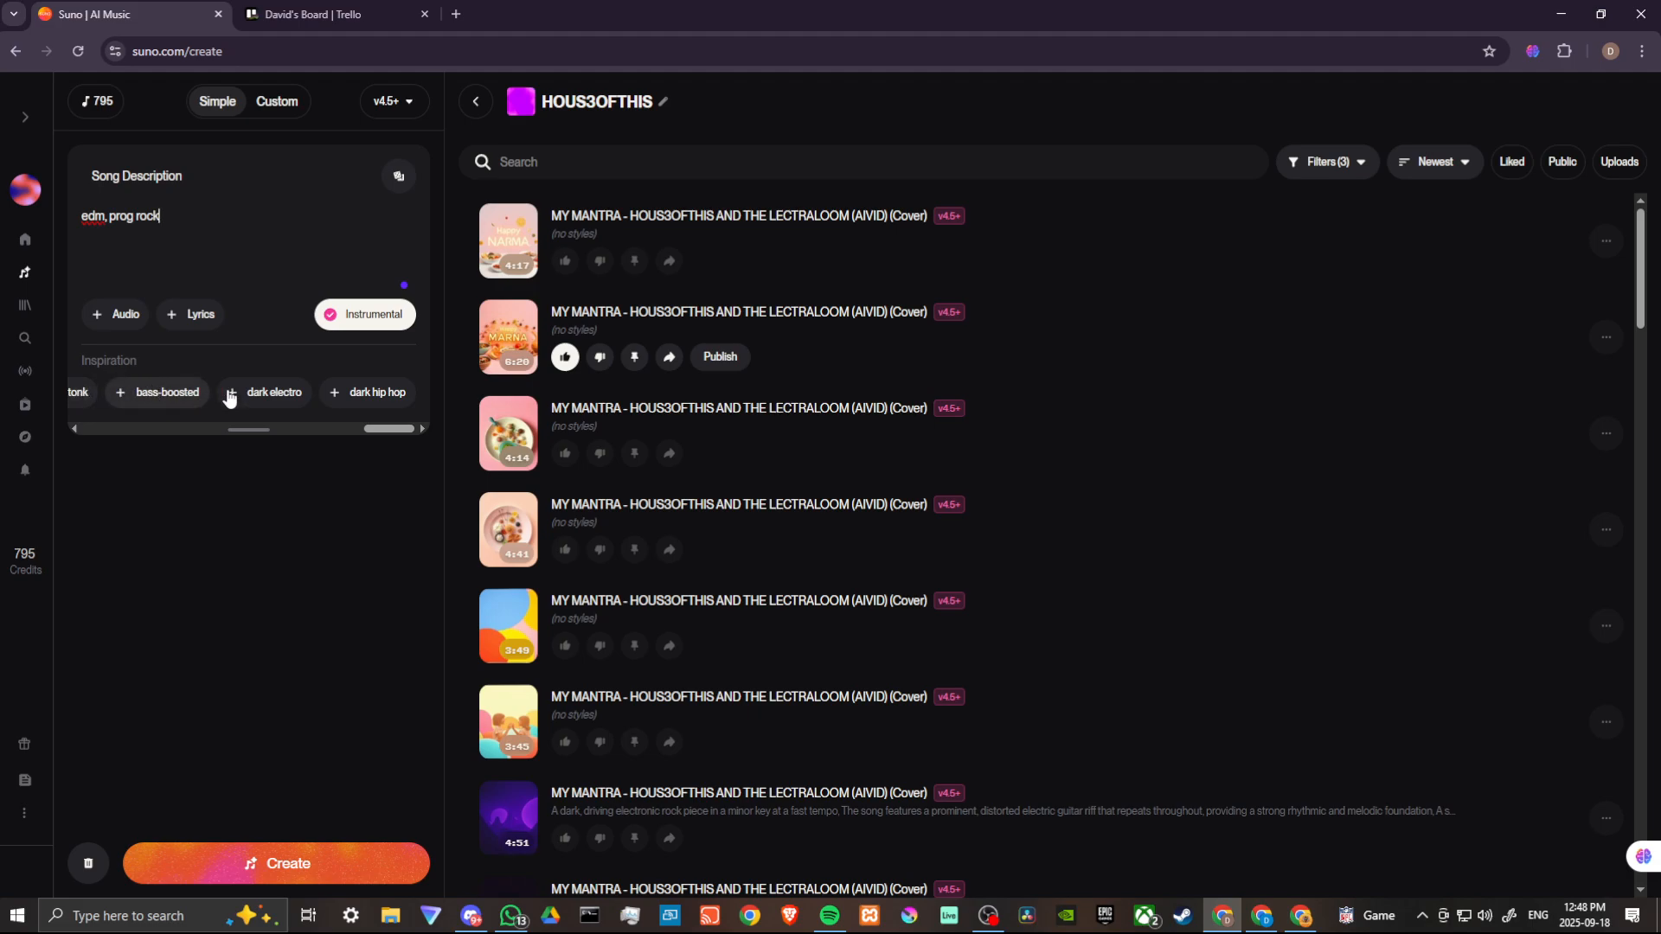
left_click(159, 396)
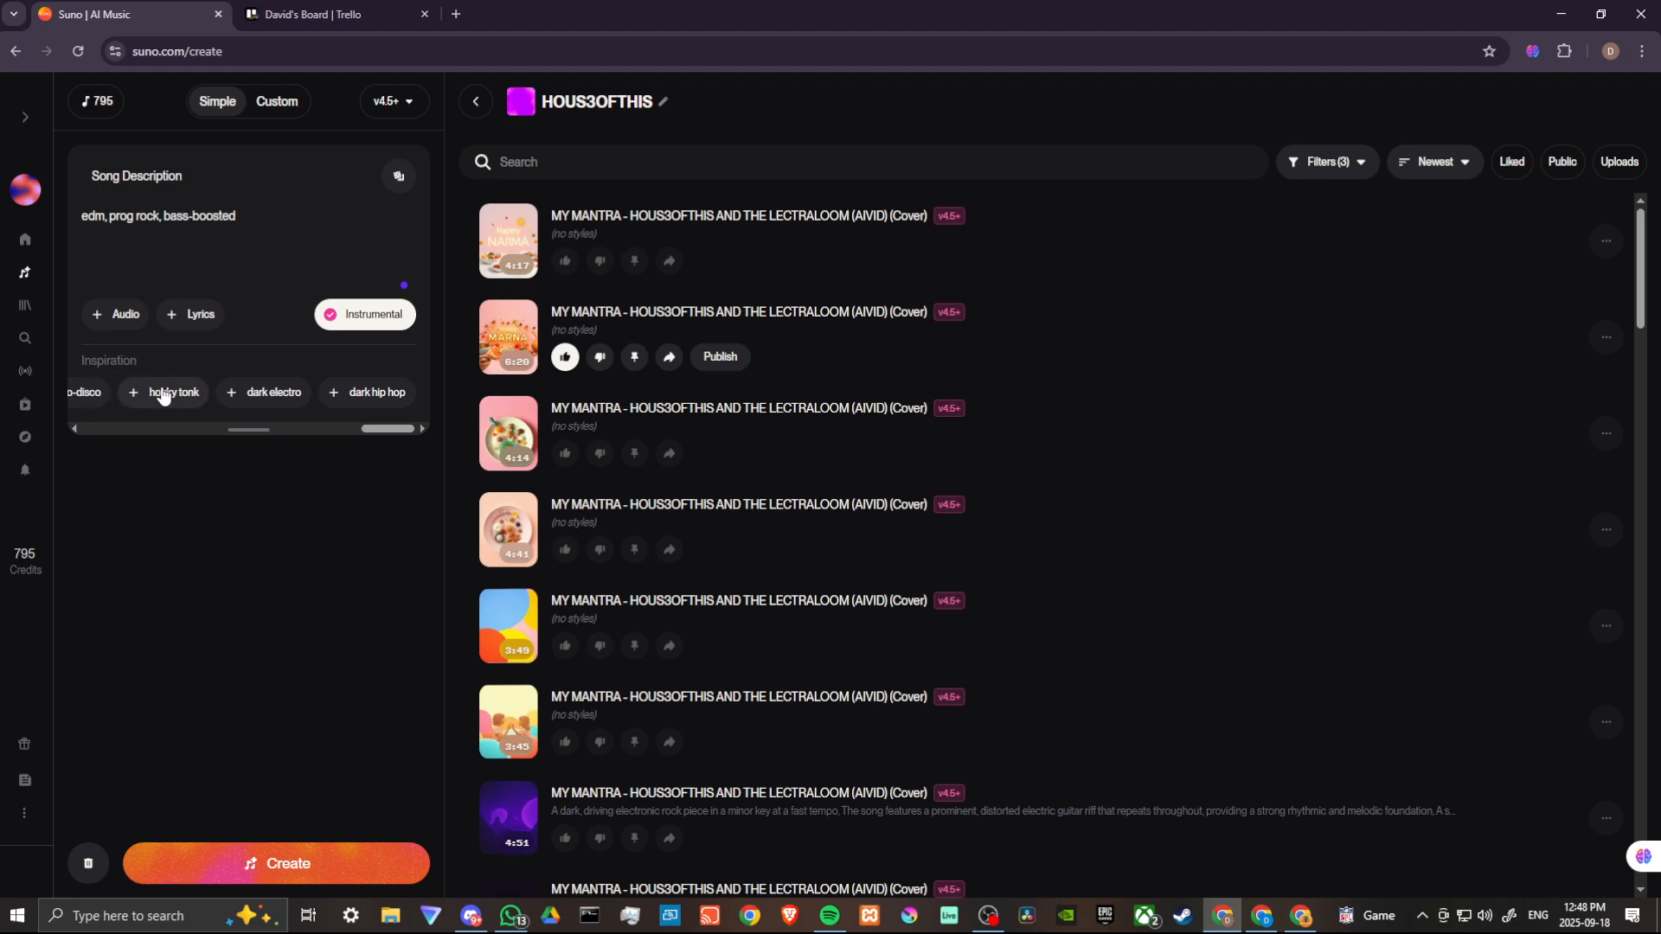
left_click(161, 217)
key("BackSpace")
type(",")
left_click(277, 865)
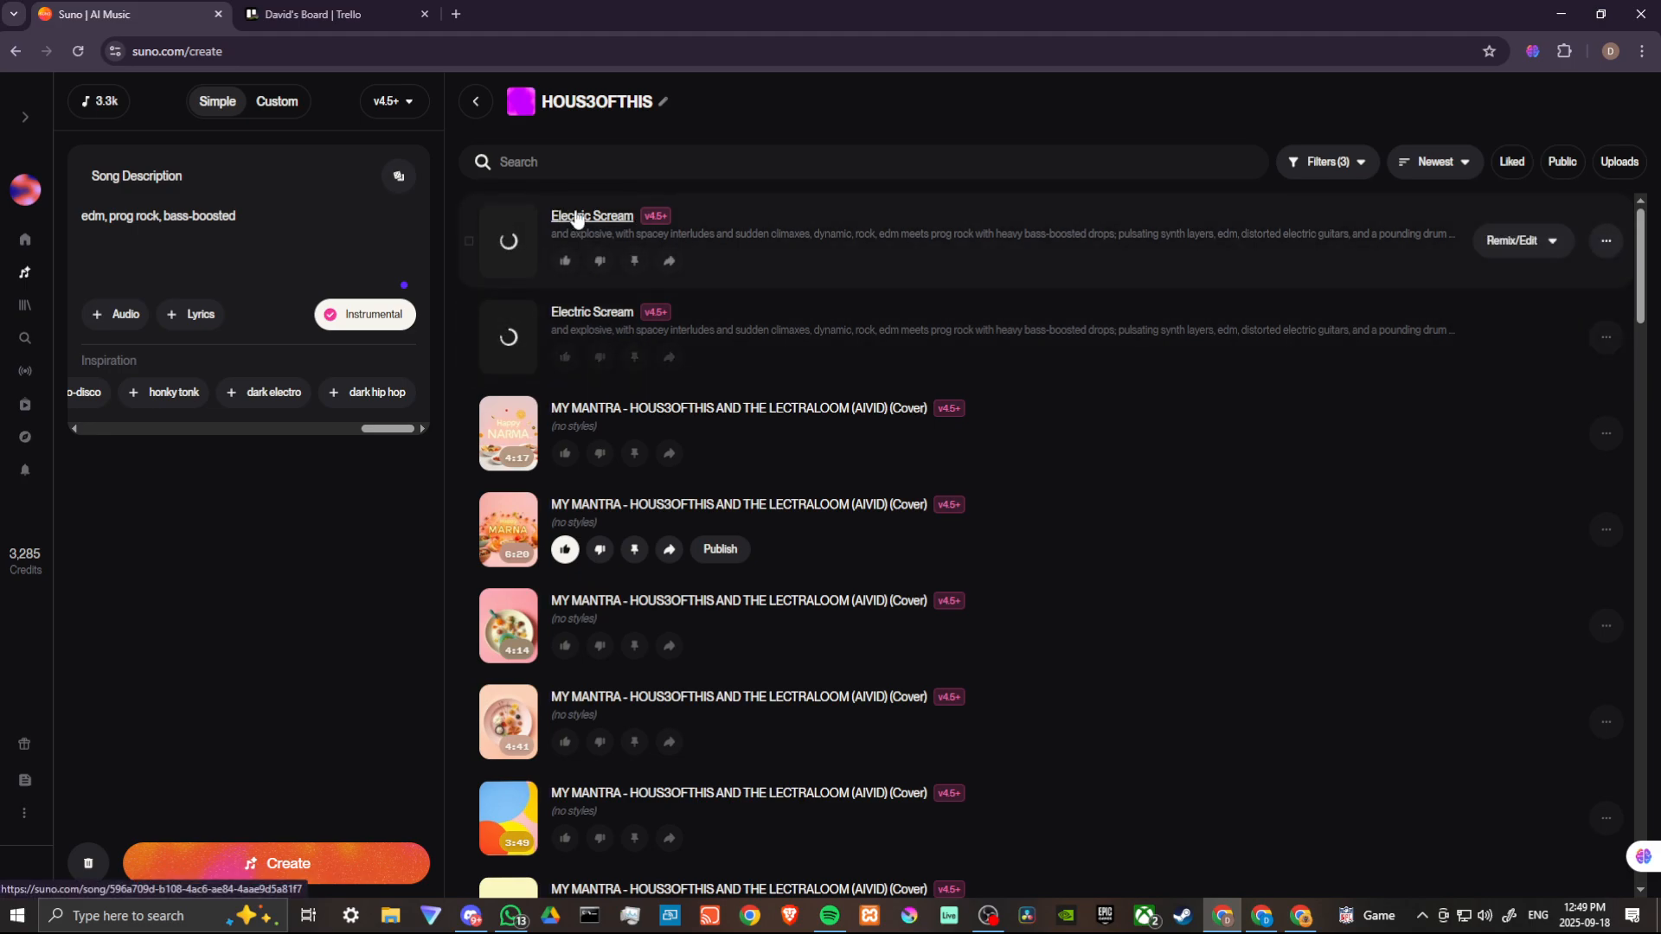
- Switch back to Custom mode and preview both generated Electric Scream tracks by playing and pausing each
left_click(284, 102)
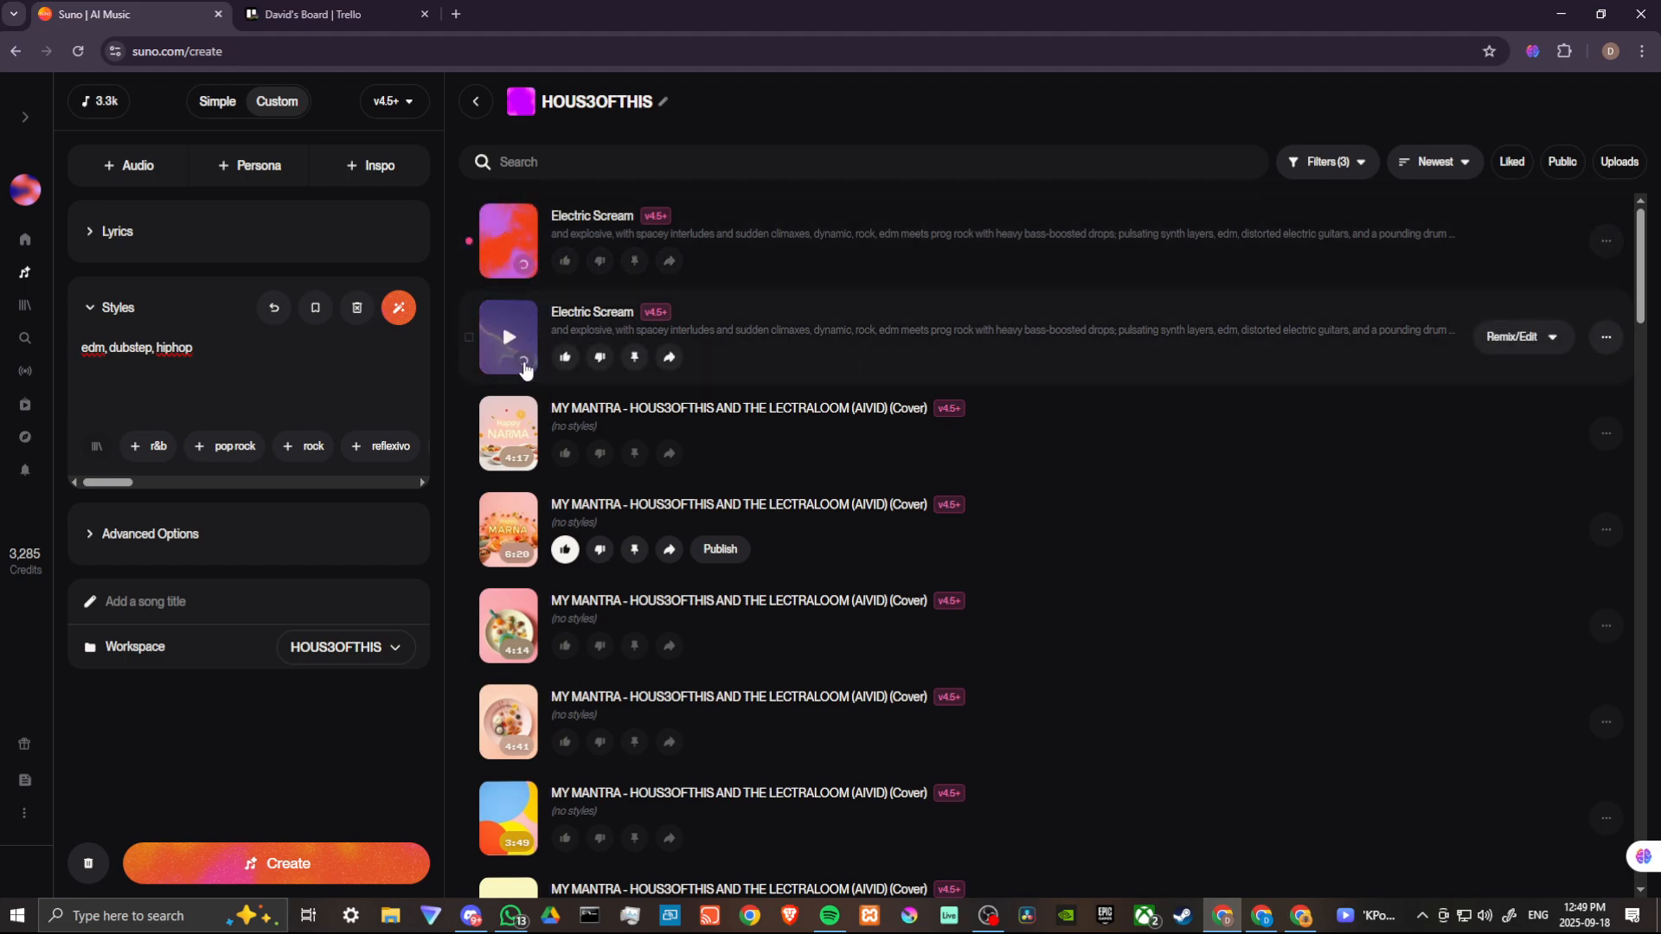
left_click(508, 243)
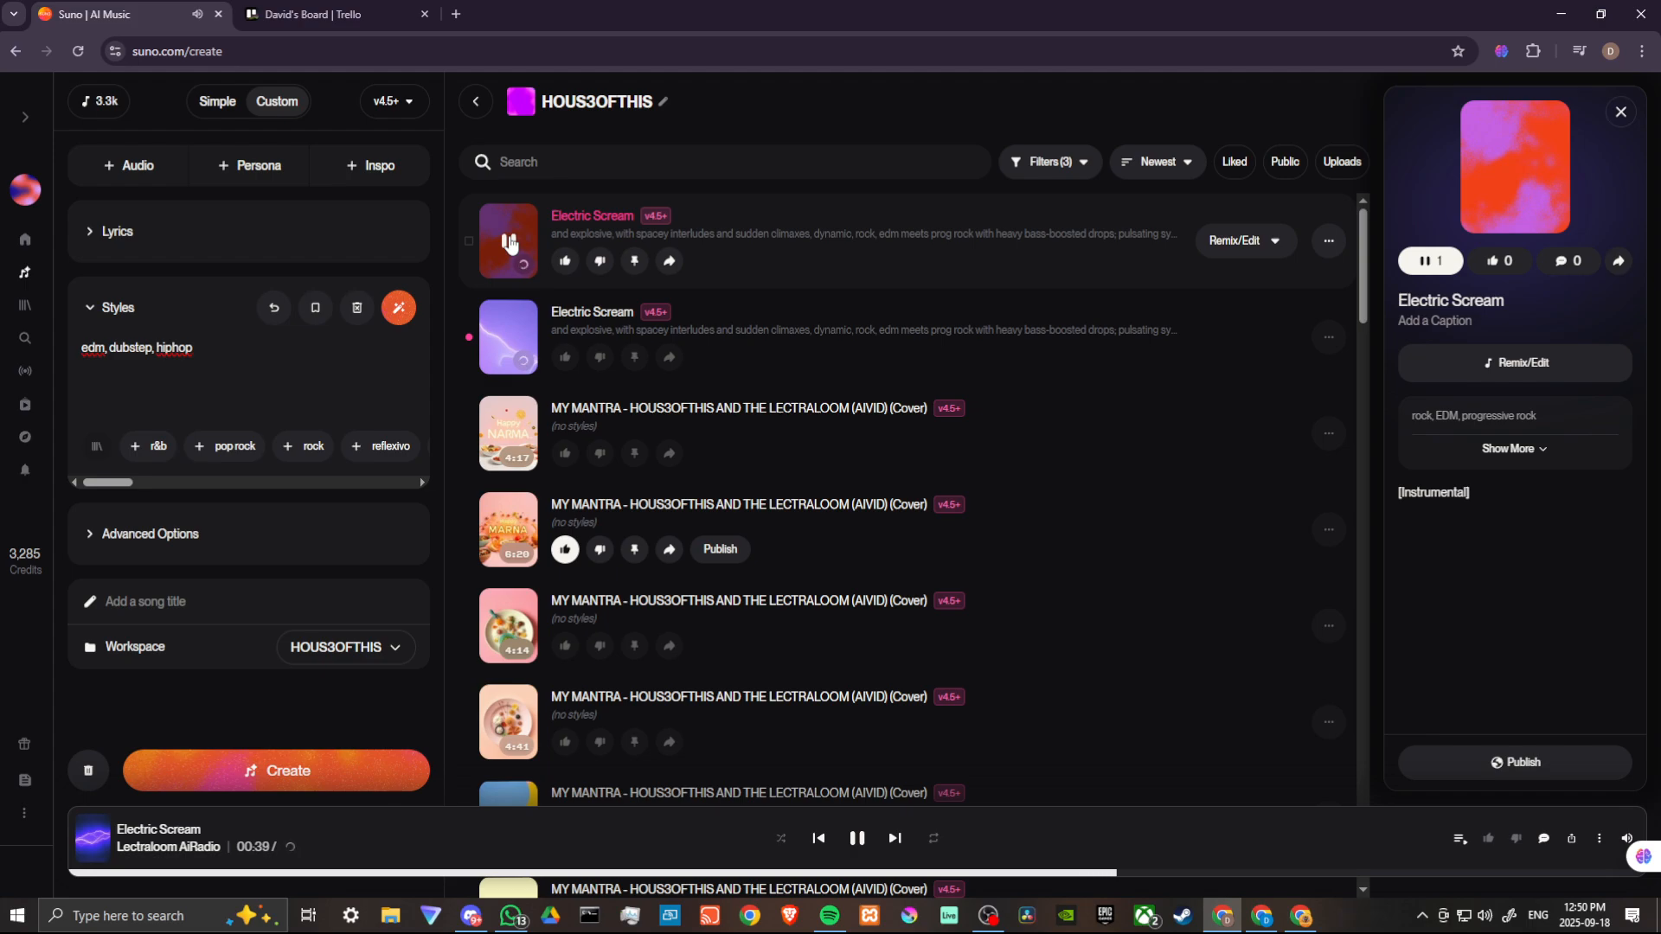
left_click(510, 242)
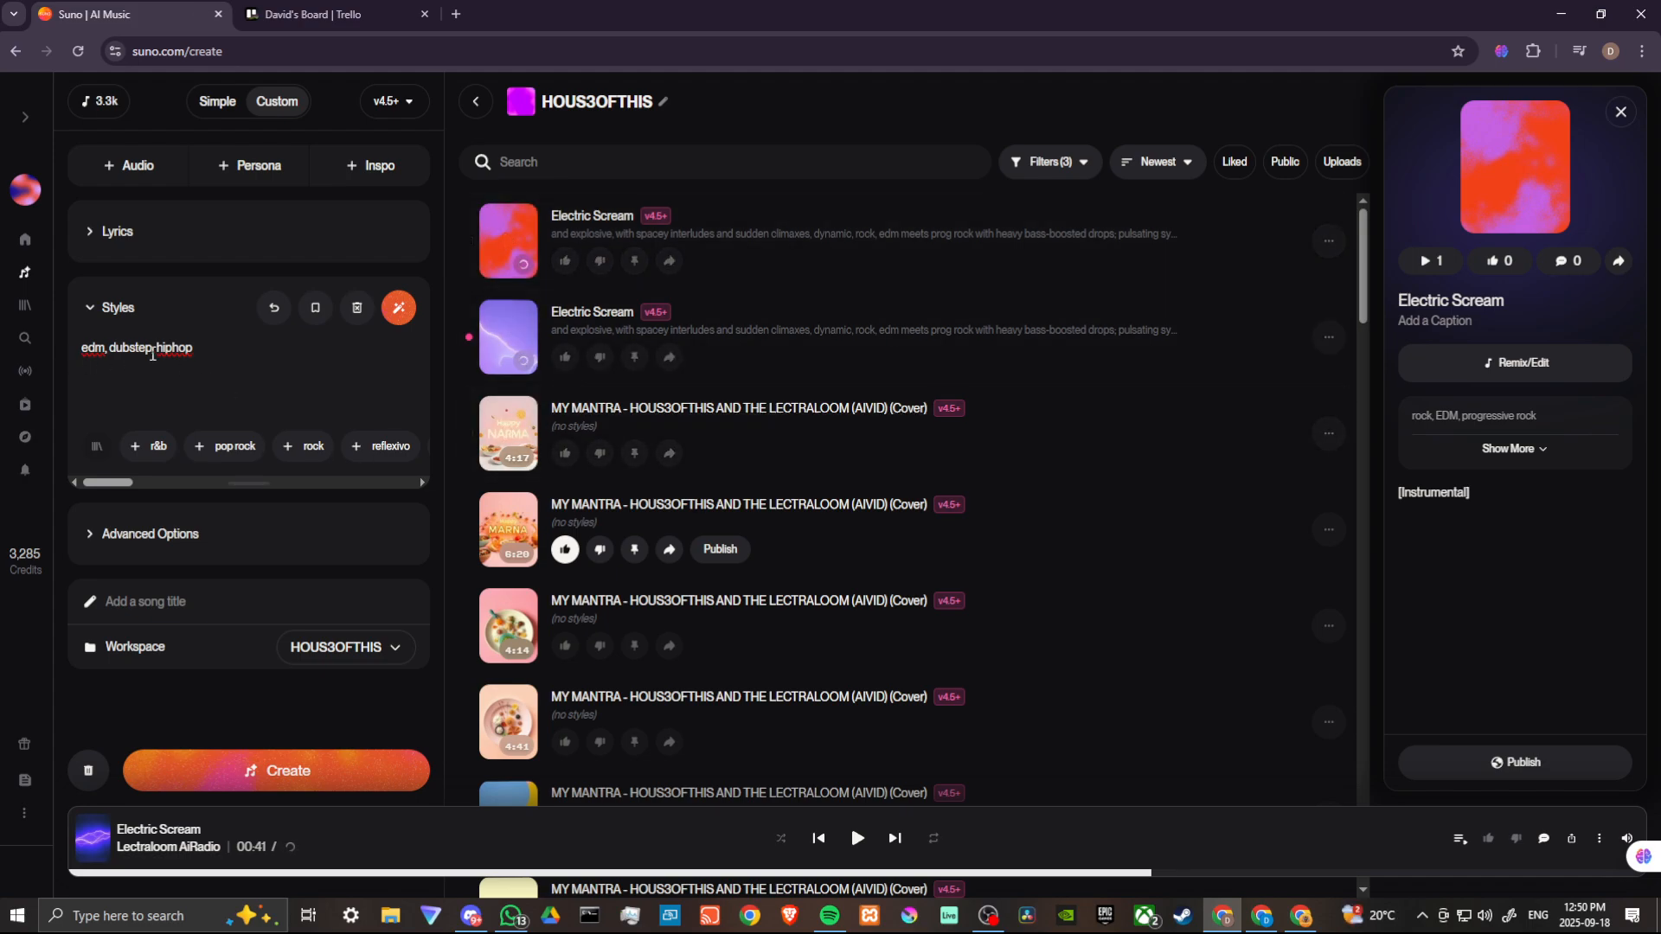
left_click(508, 344)
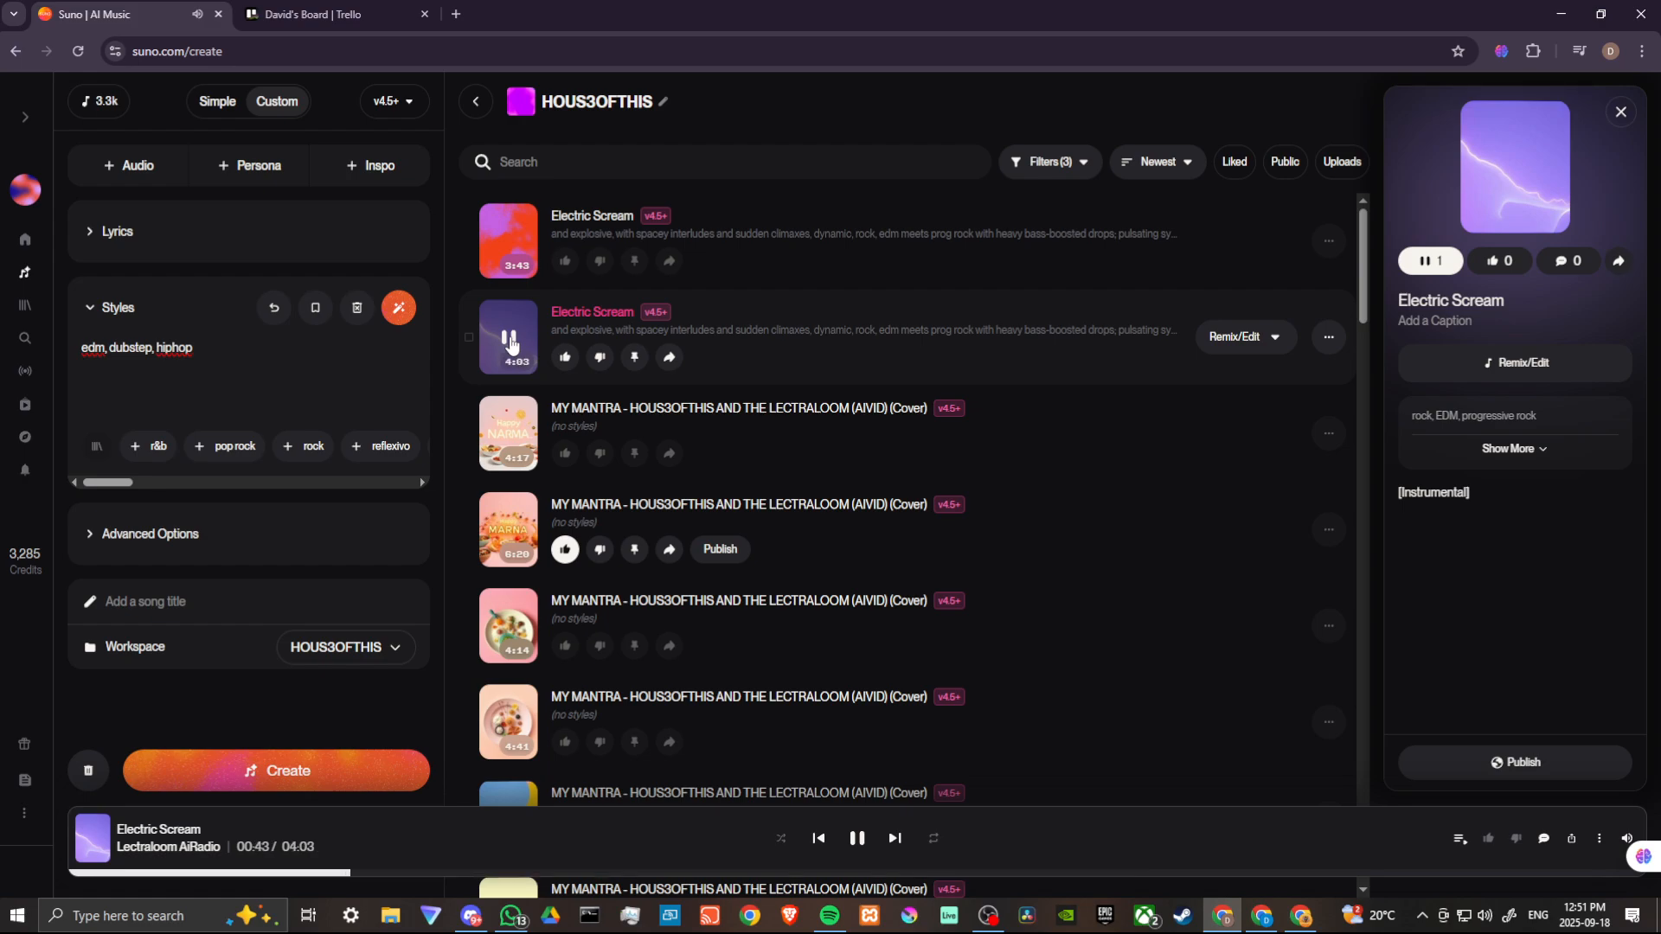
left_click(511, 343)
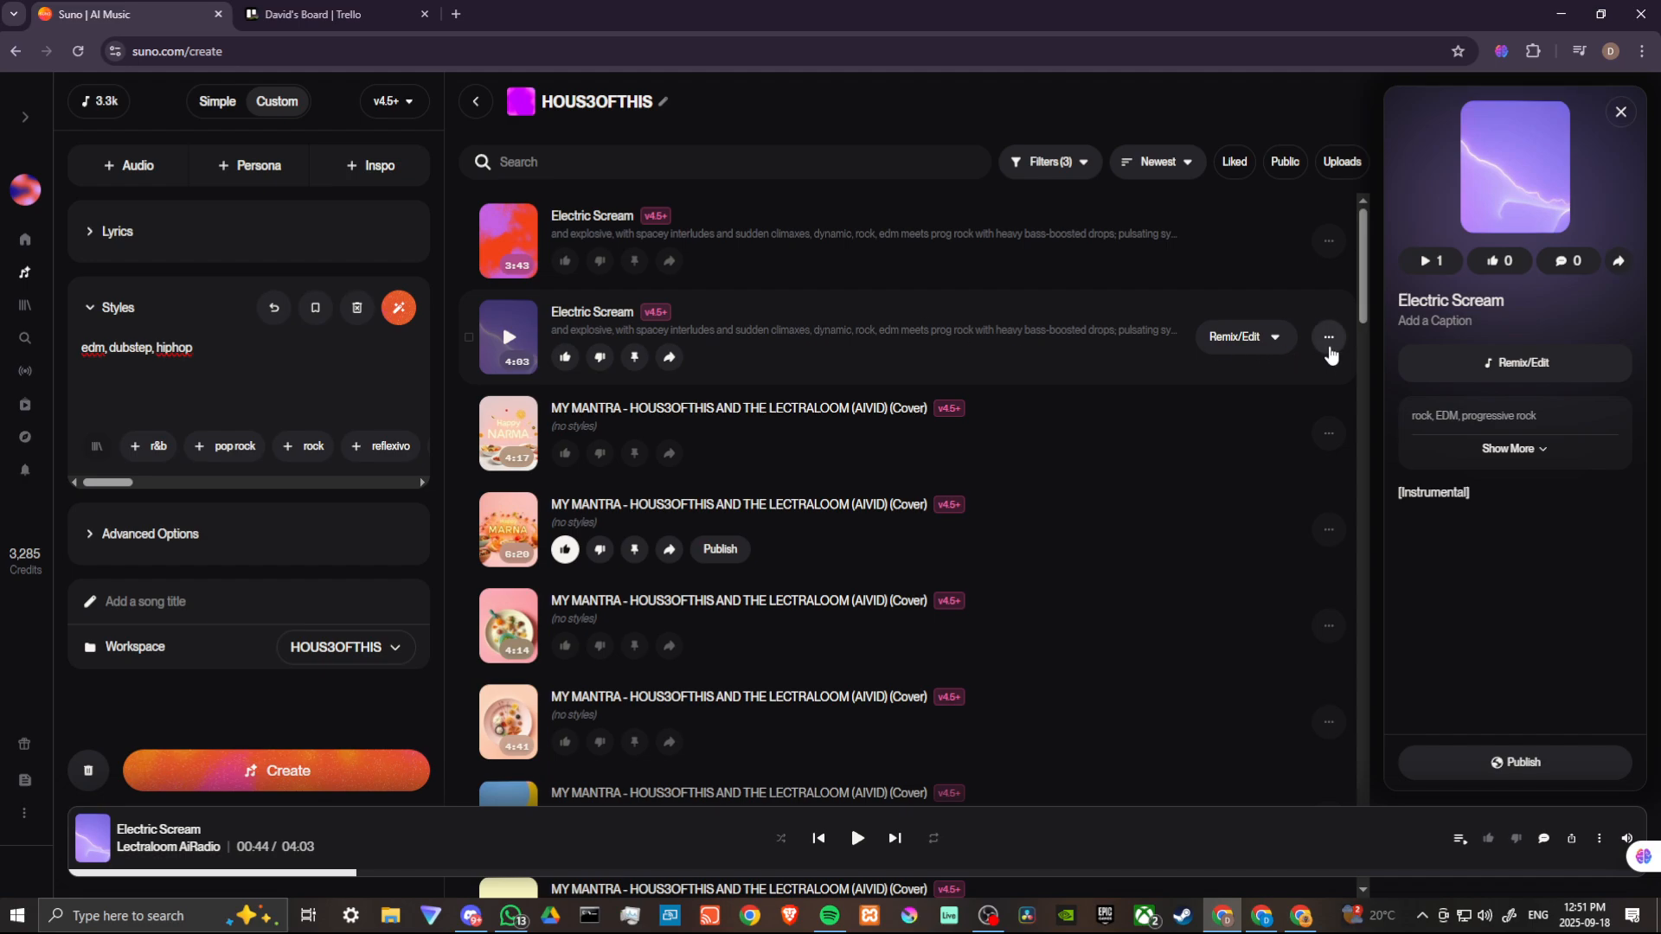
- Rename the second generated track to Electric Scream 2 in its song details and save
left_click(1329, 340)
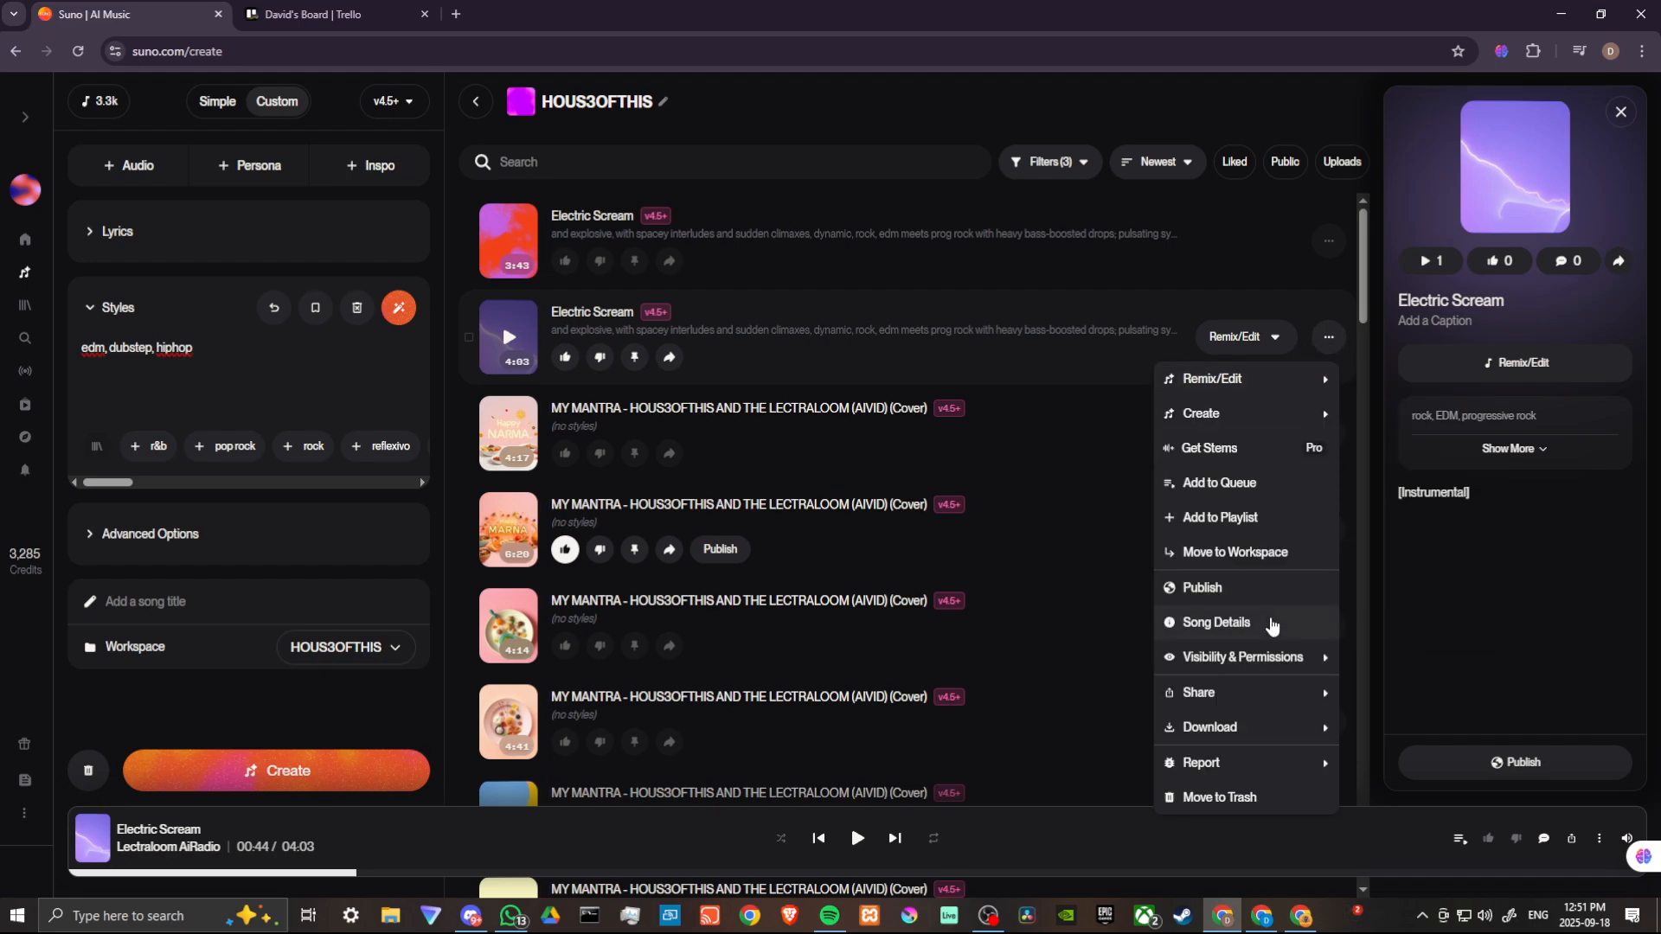
mouse_move(1248, 378)
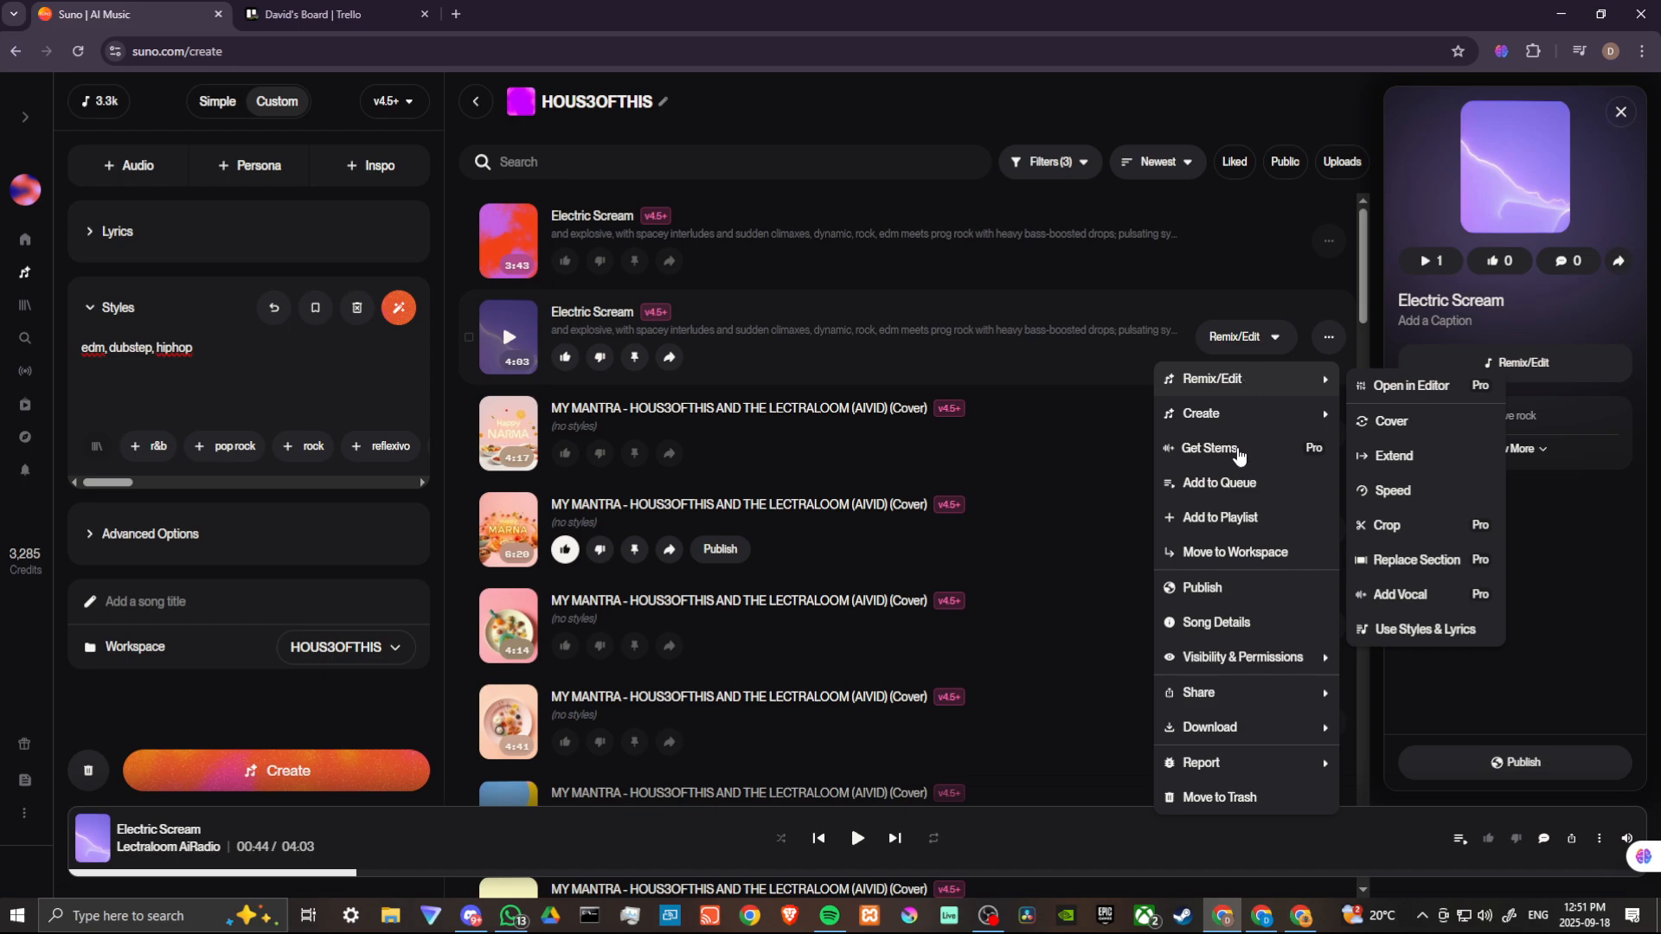
left_click(1223, 625)
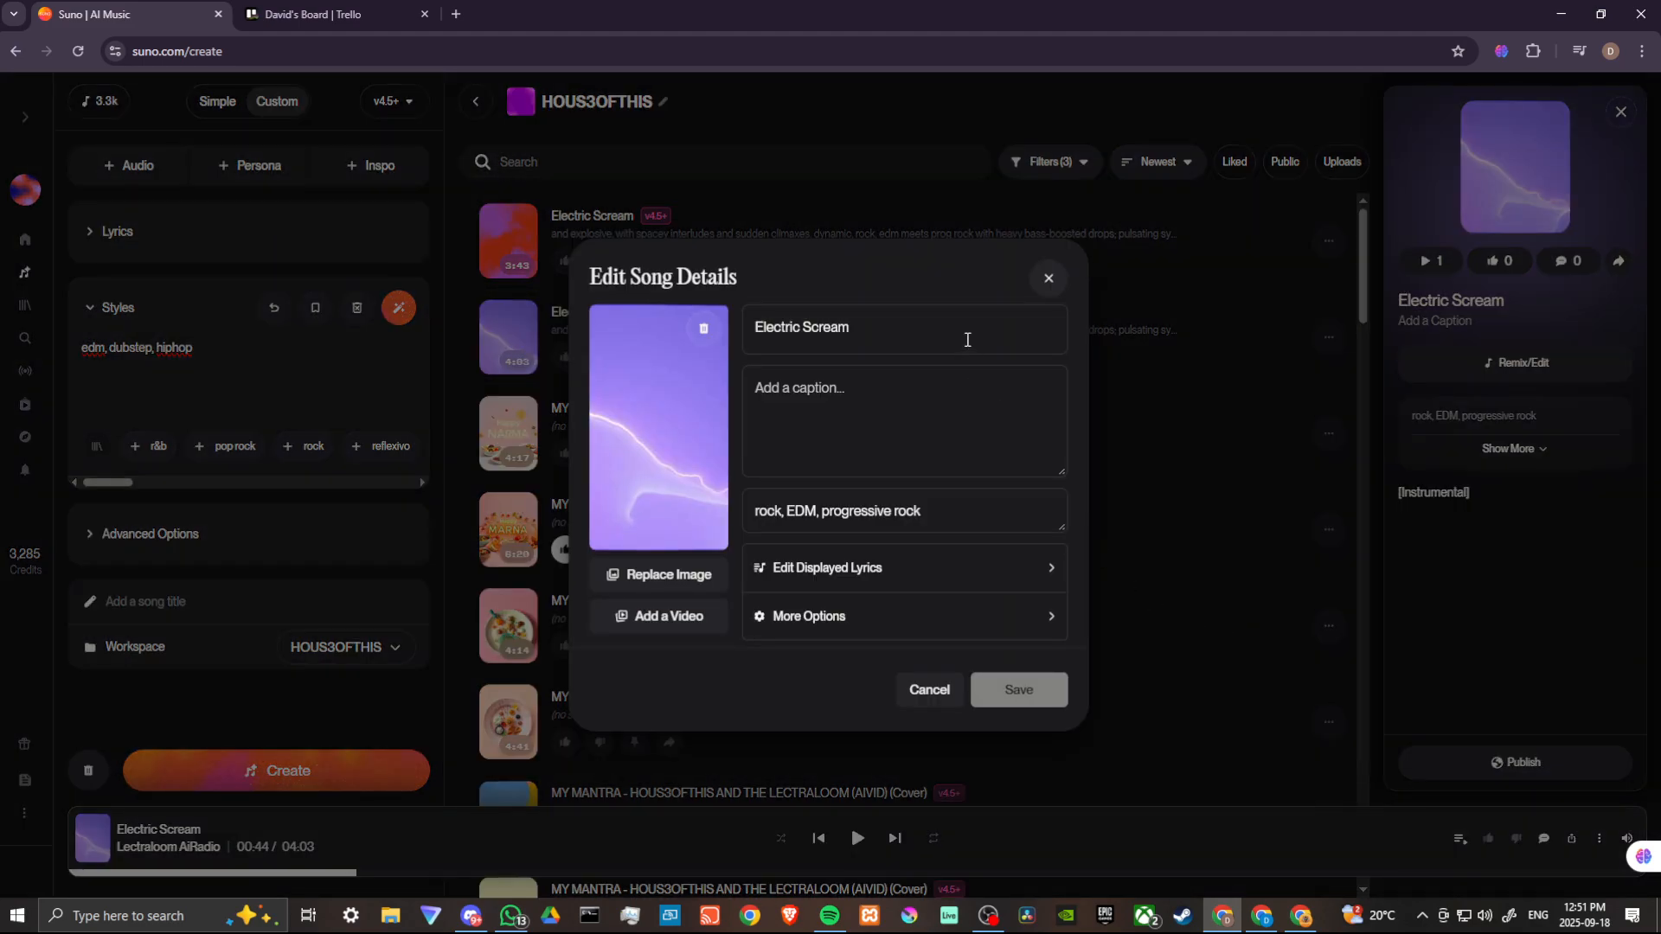
left_click(931, 328)
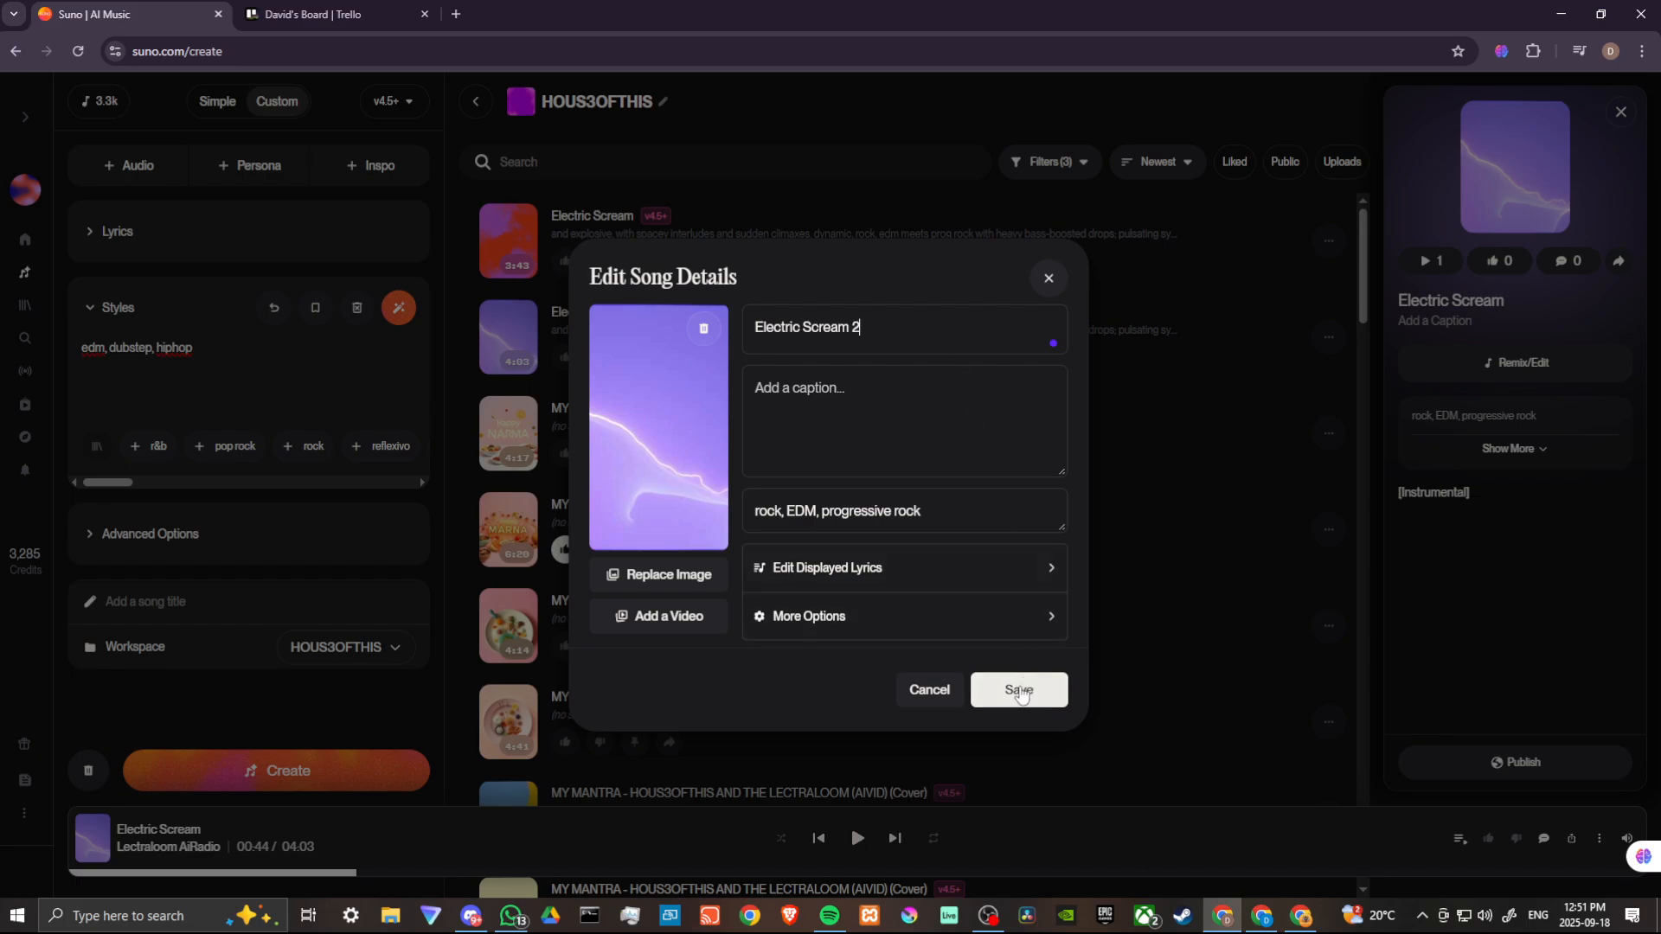
left_click(1017, 692)
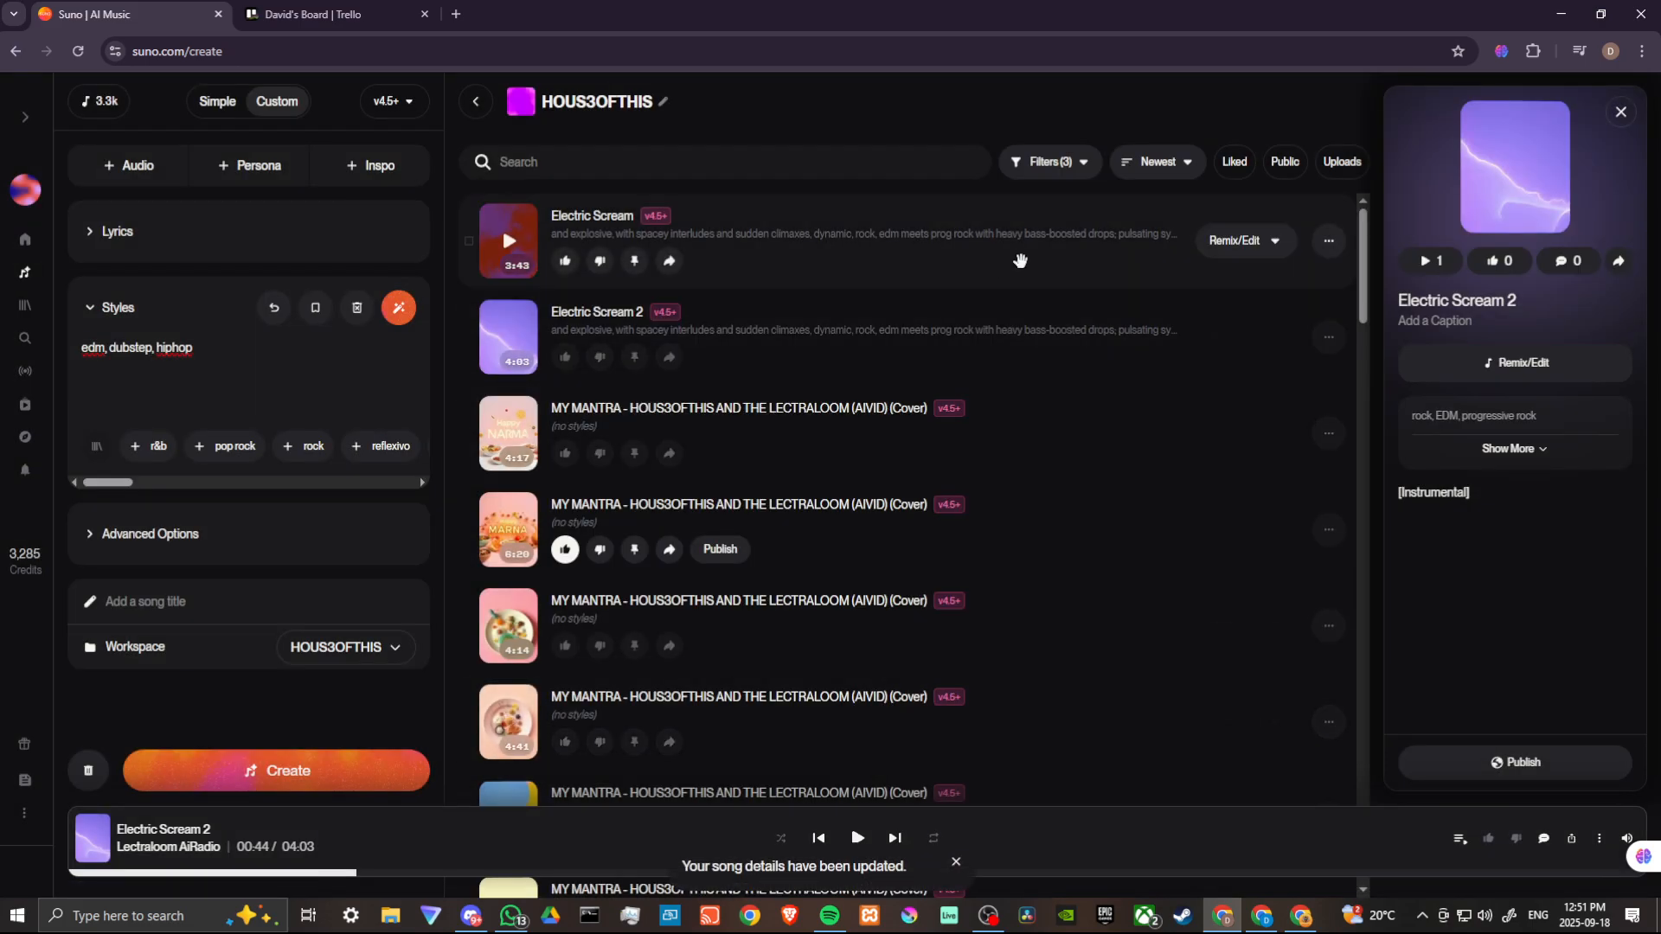
- Publish the first Electric Scream track
left_click(1331, 244)
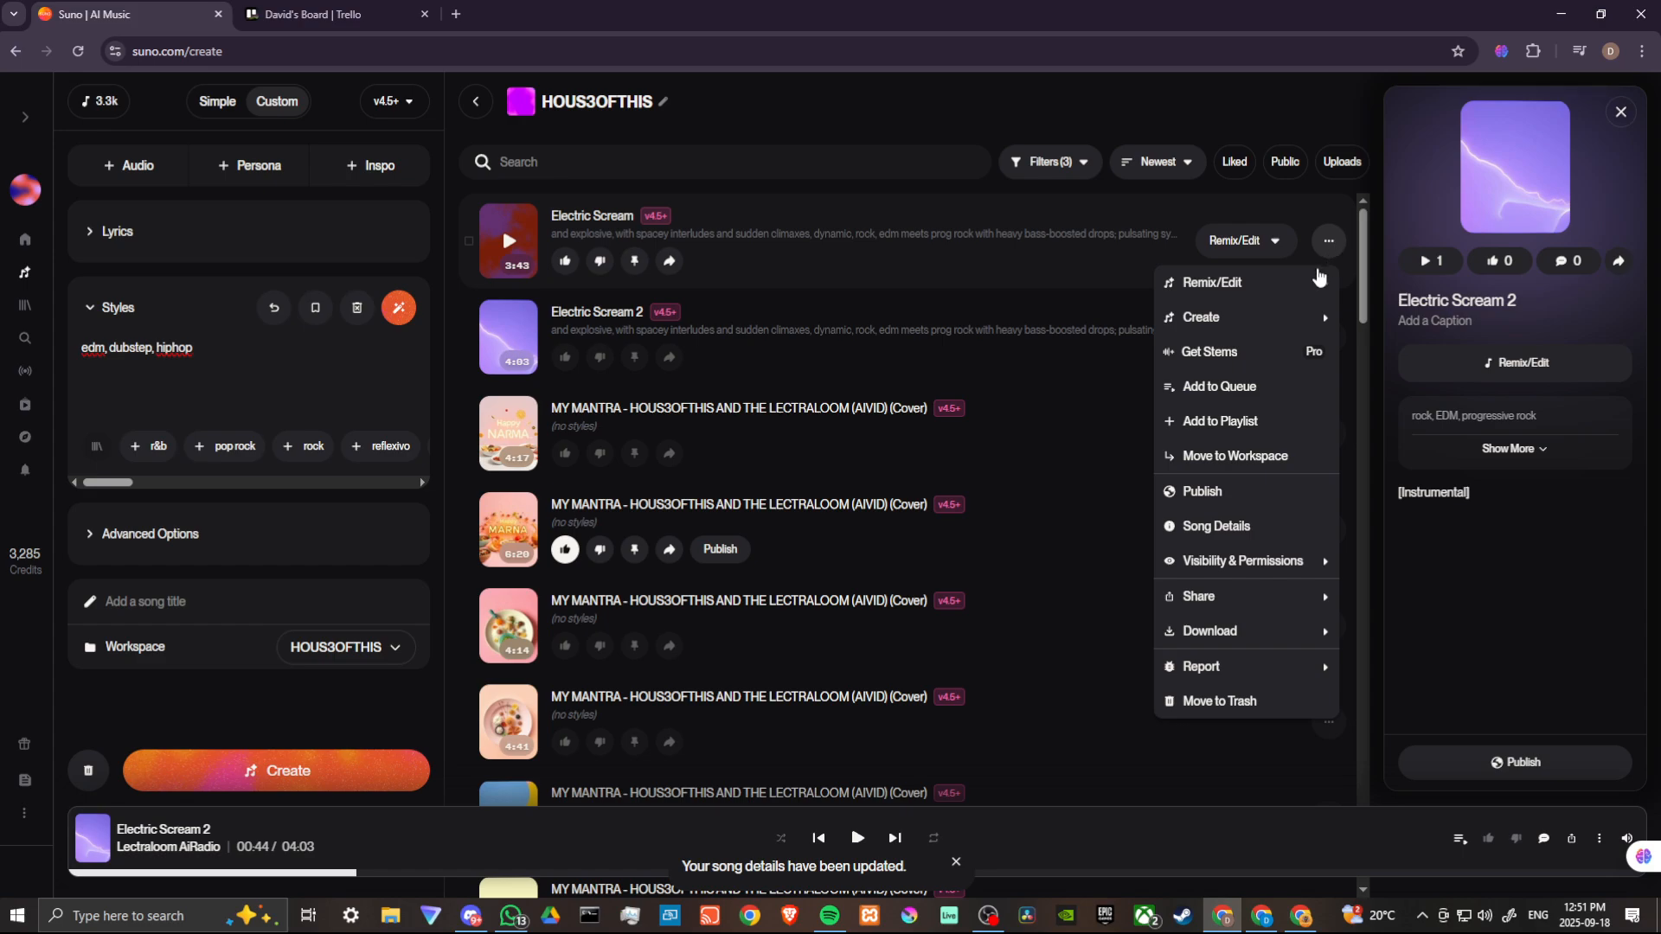
left_click(1207, 494)
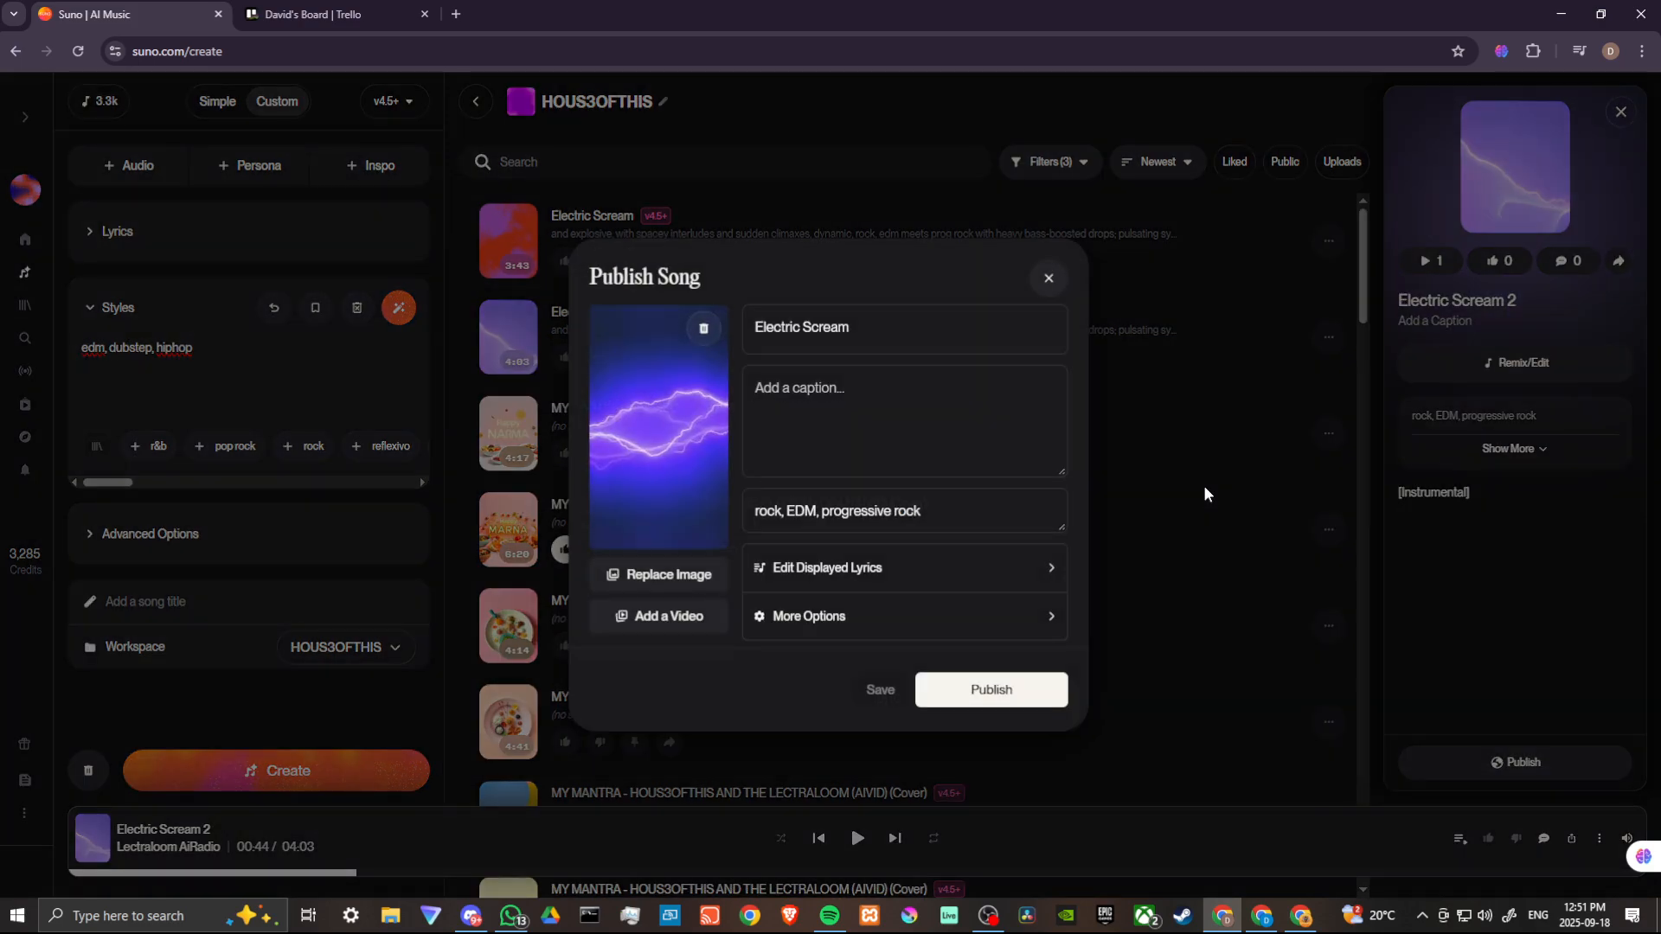
left_click(984, 689)
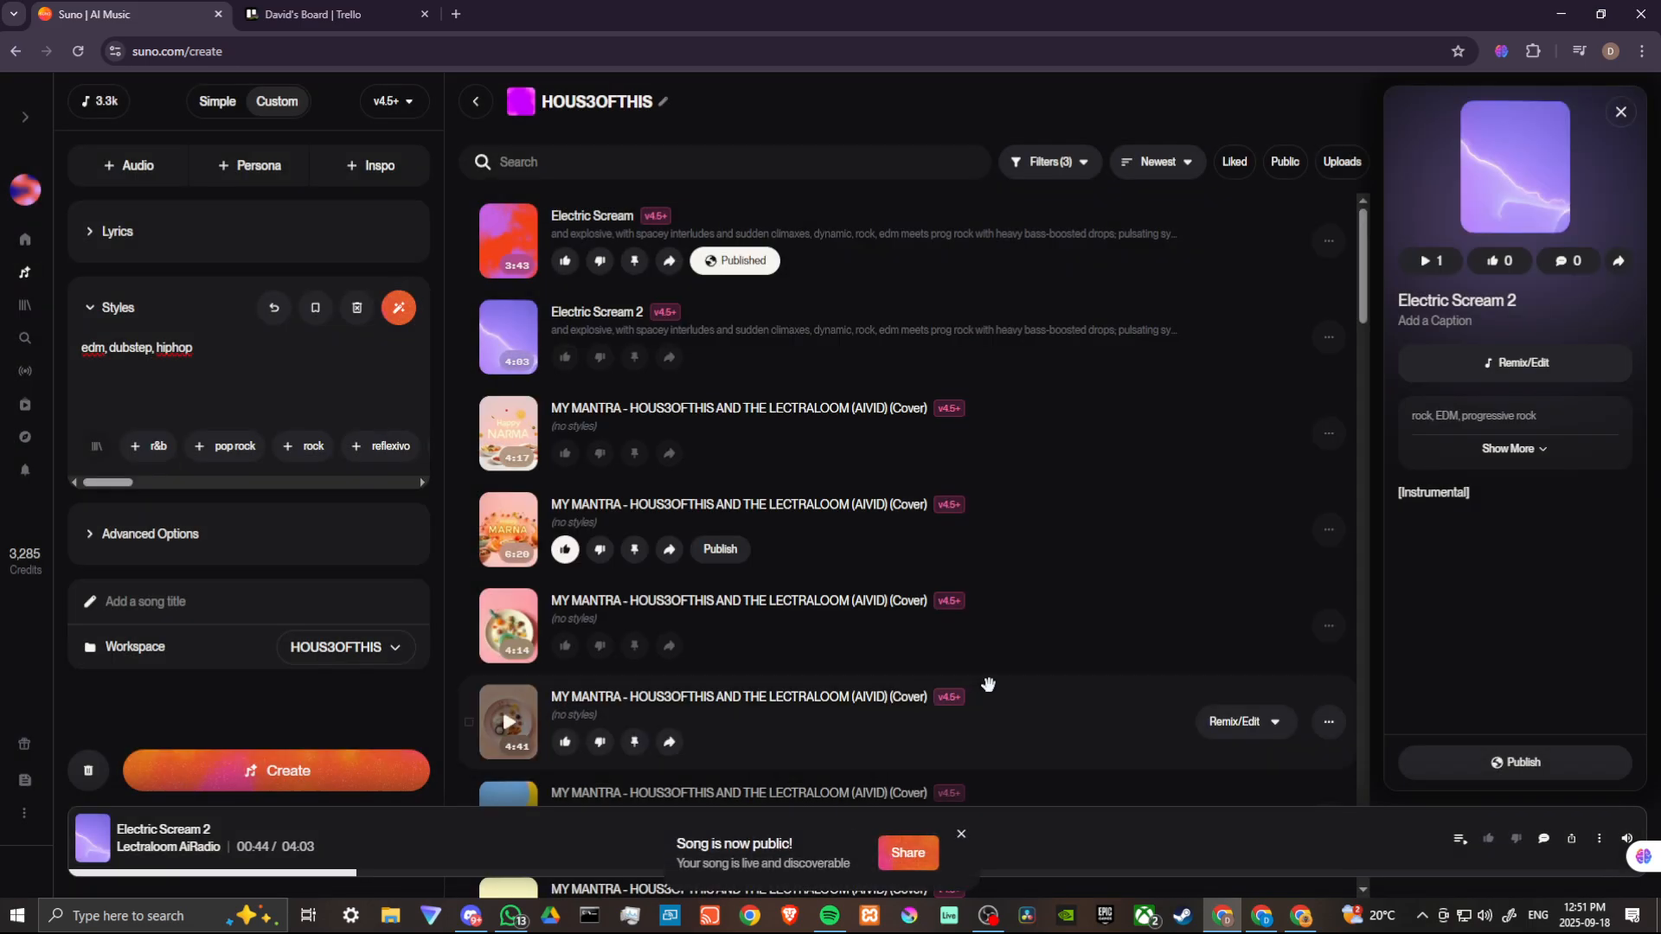
- Publish the Electric Scream 2 track
left_click(1329, 339)
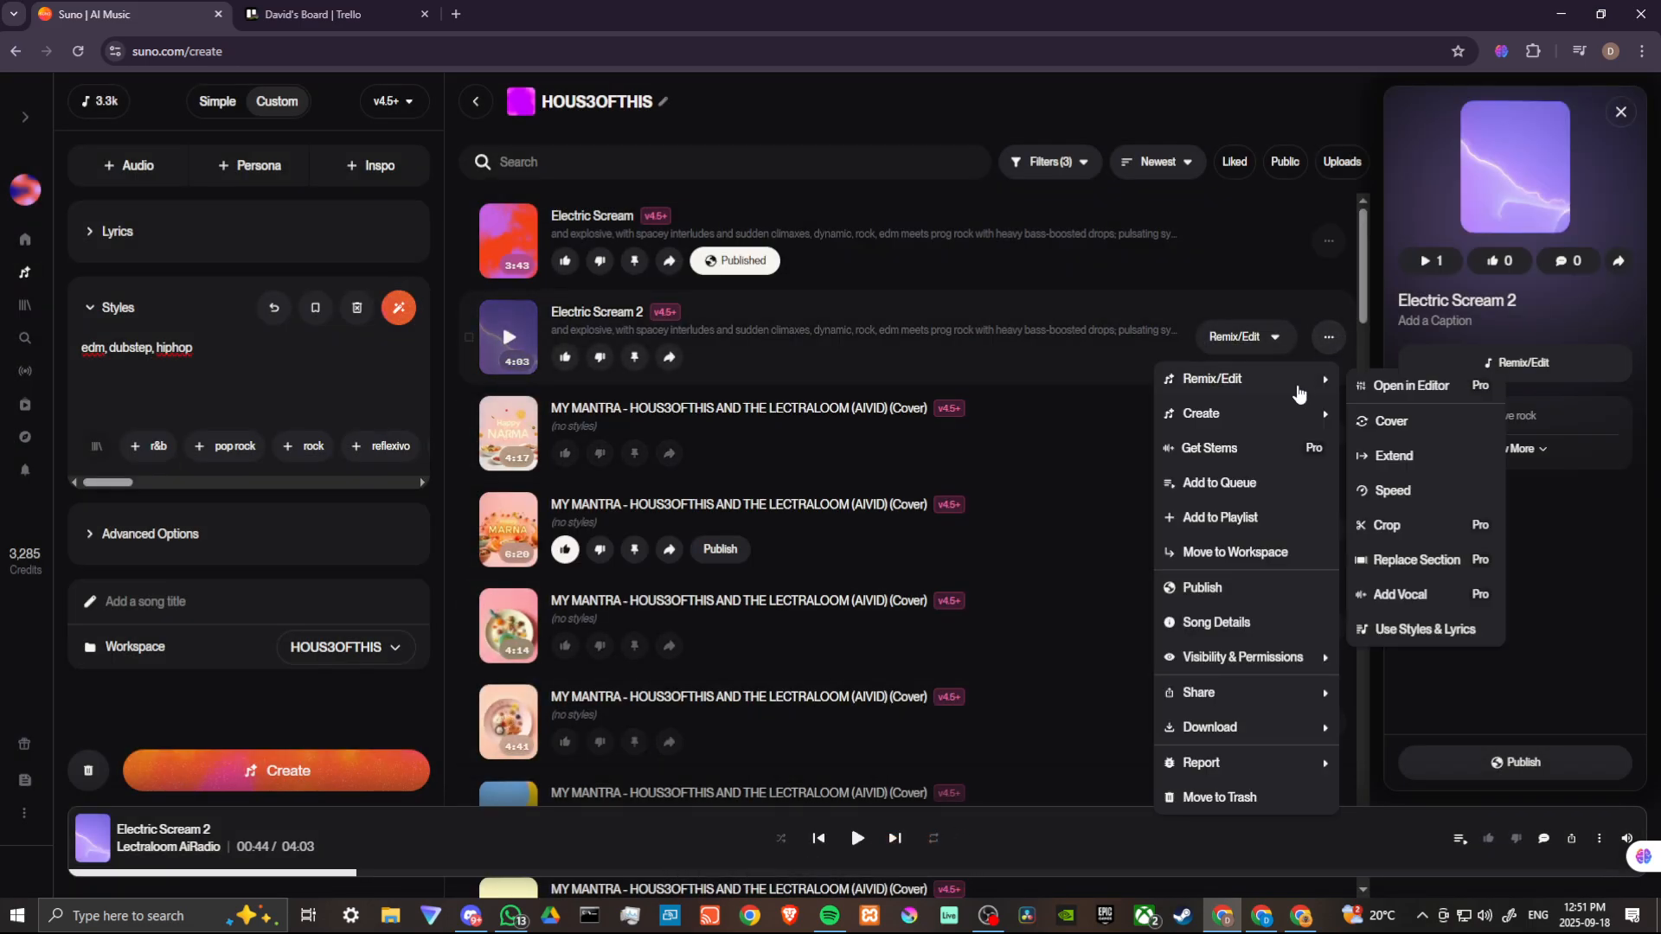
left_click(1204, 588)
left_click(987, 690)
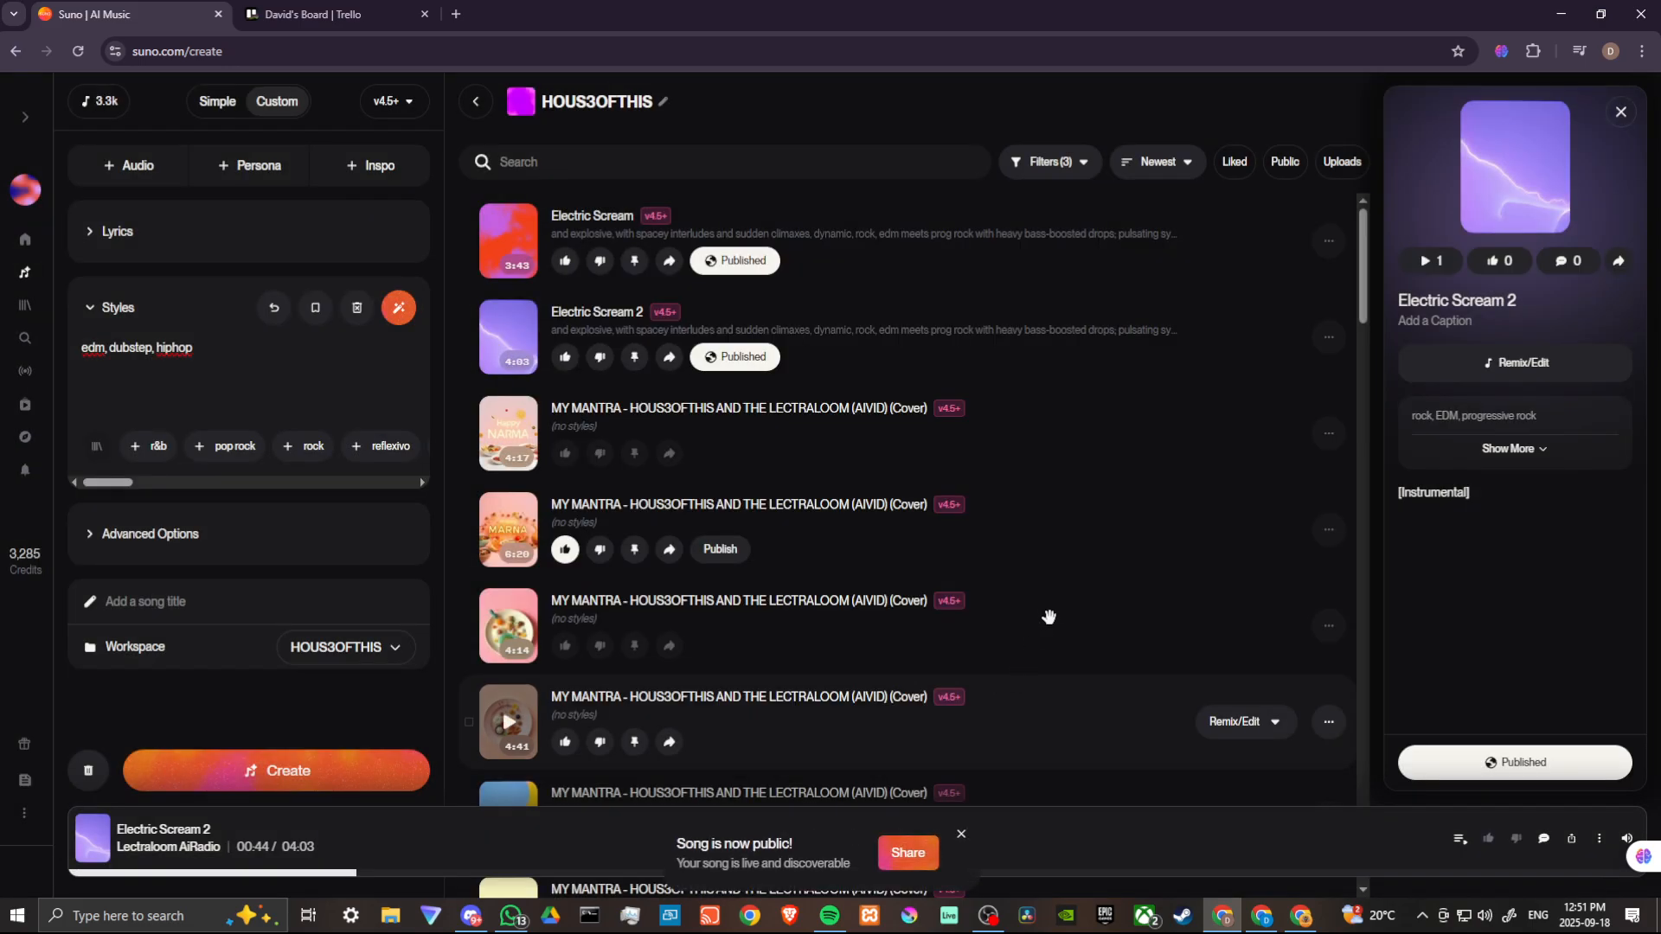
- Copy the share link of the Electric Scream track
left_click(1328, 241)
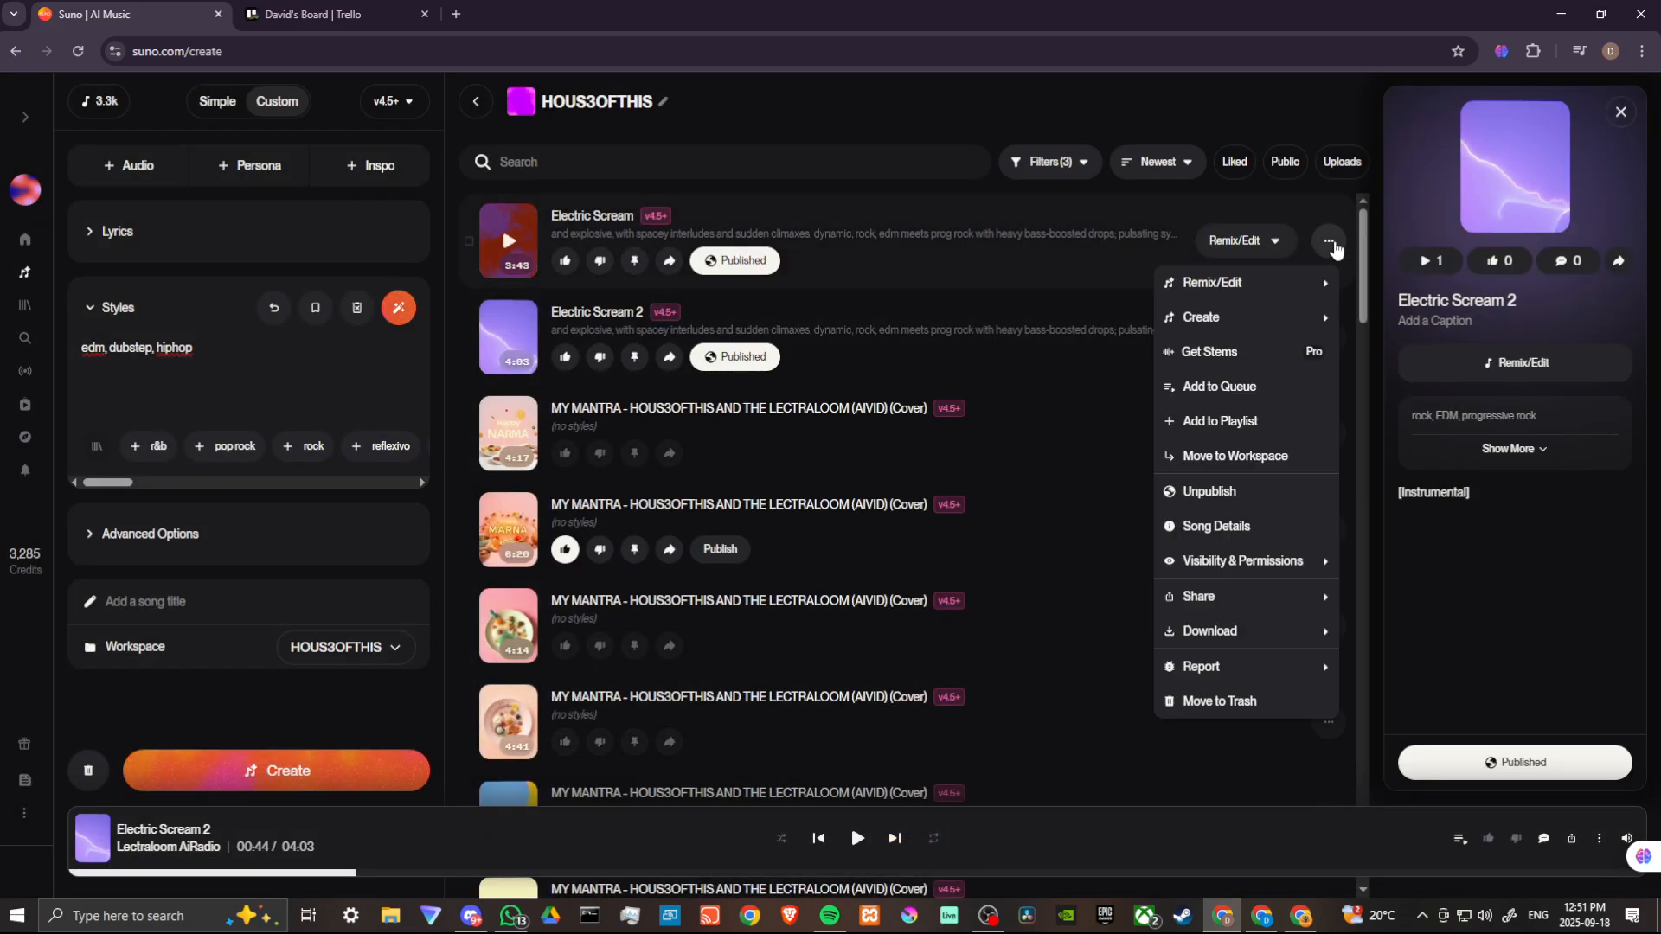
mouse_move(1192, 599)
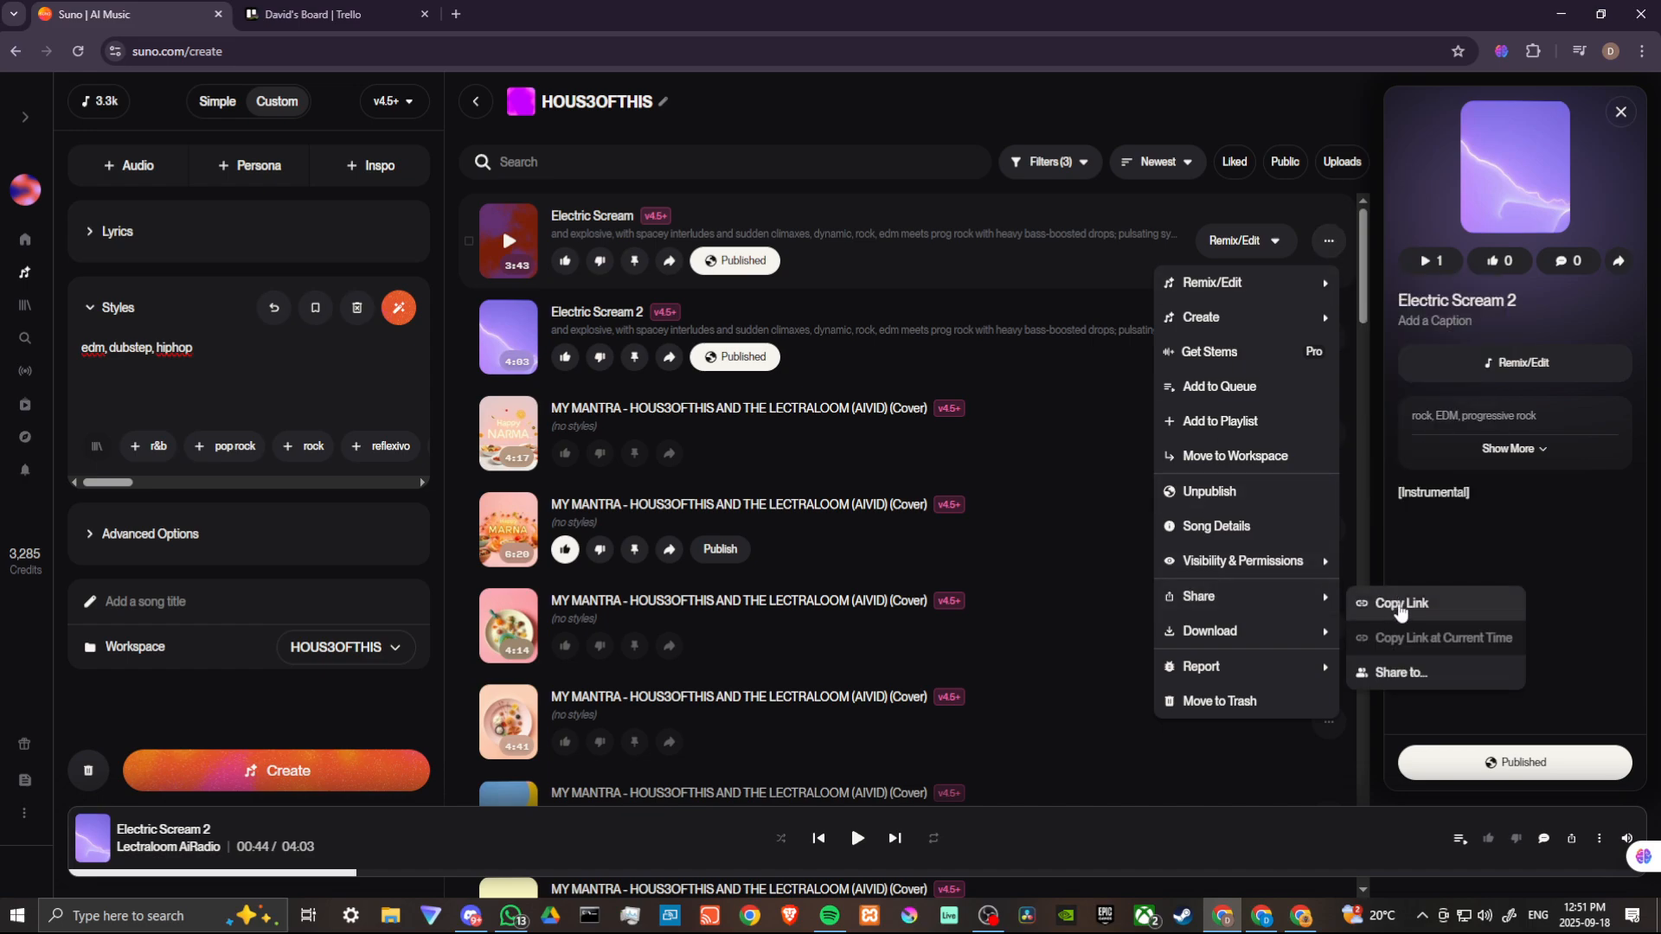
left_click(1402, 606)
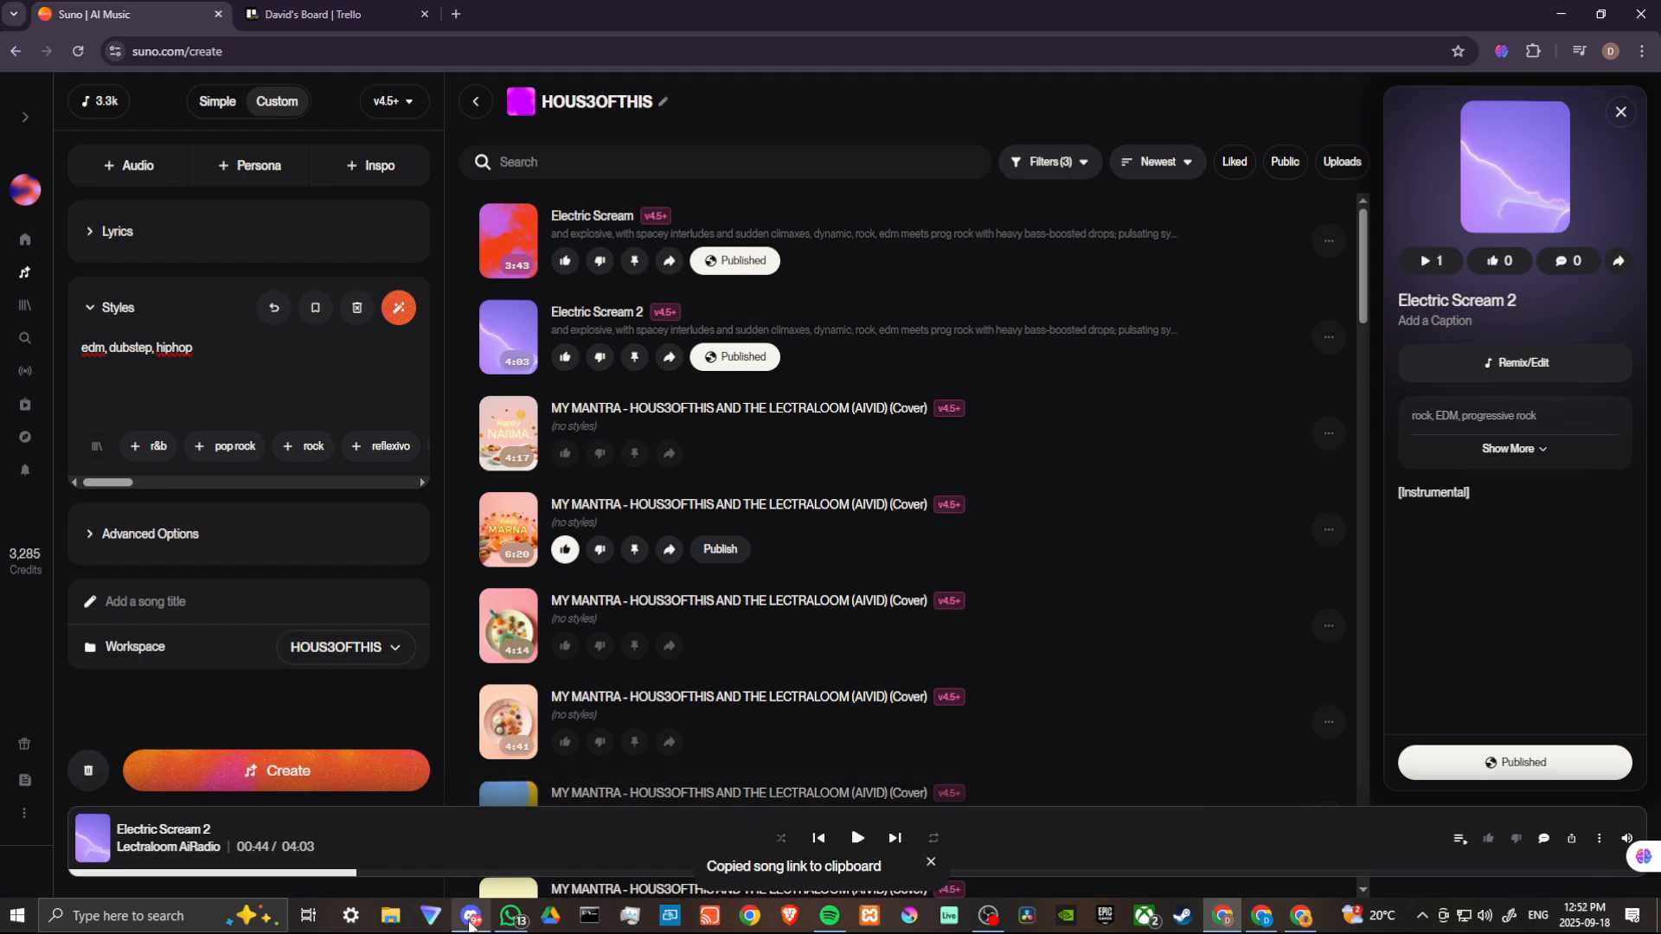
- Switch to Discord and post the copied Electric Scream link in the general channel
left_click(470, 917)
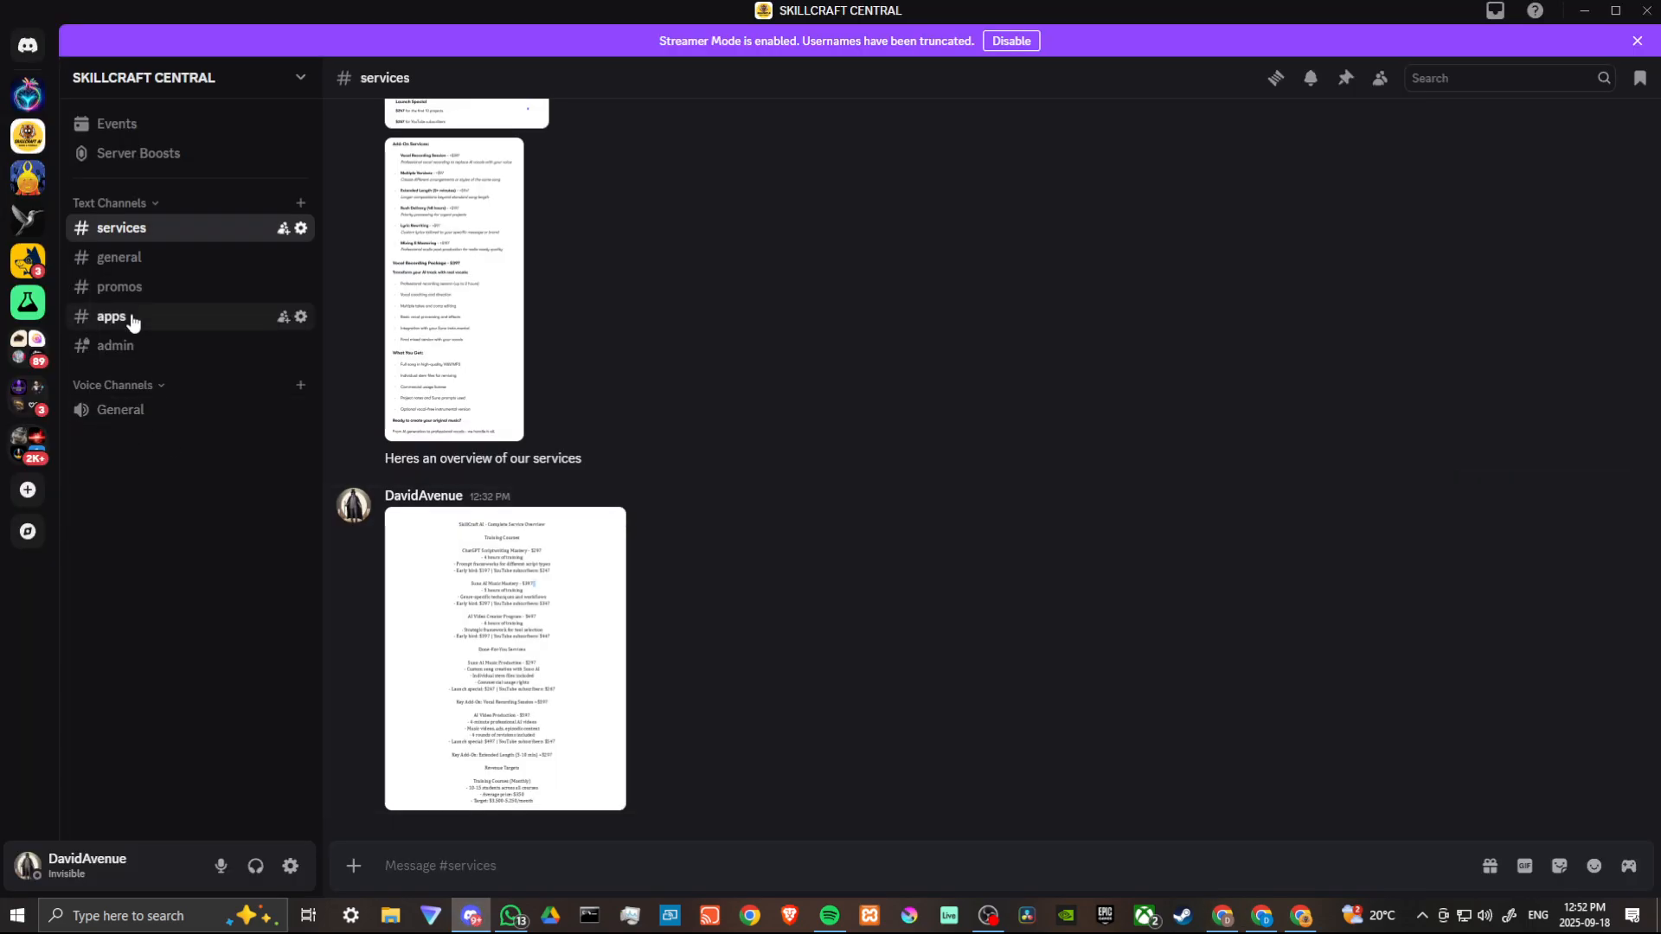
left_click(119, 258)
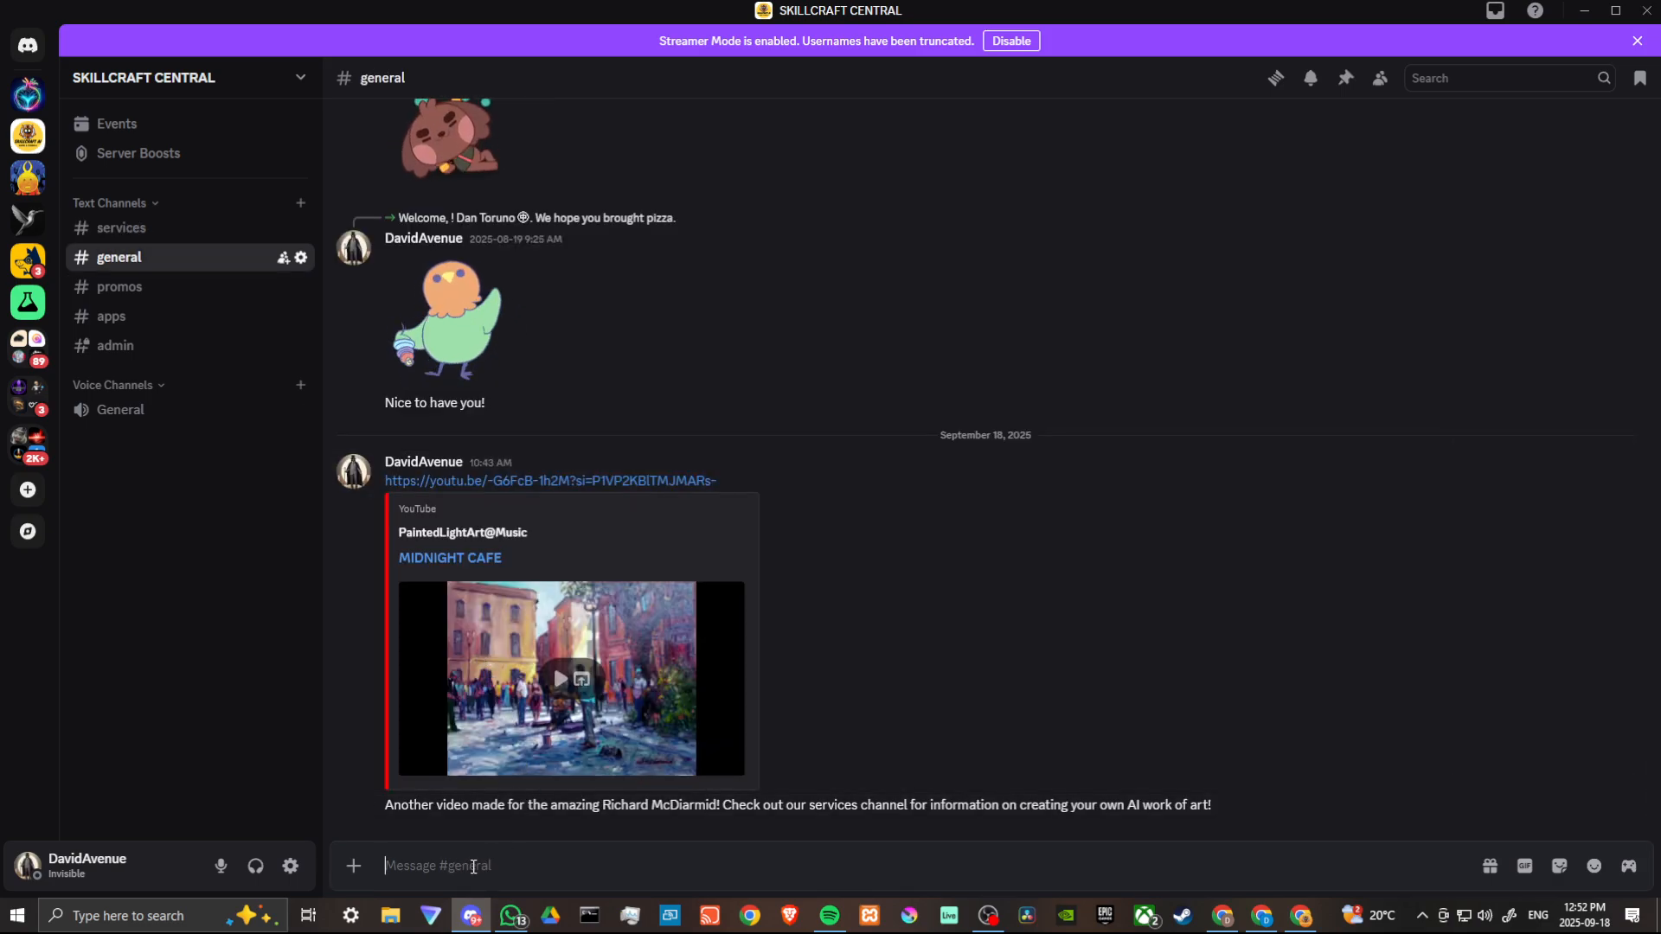
key("ctrl+v")
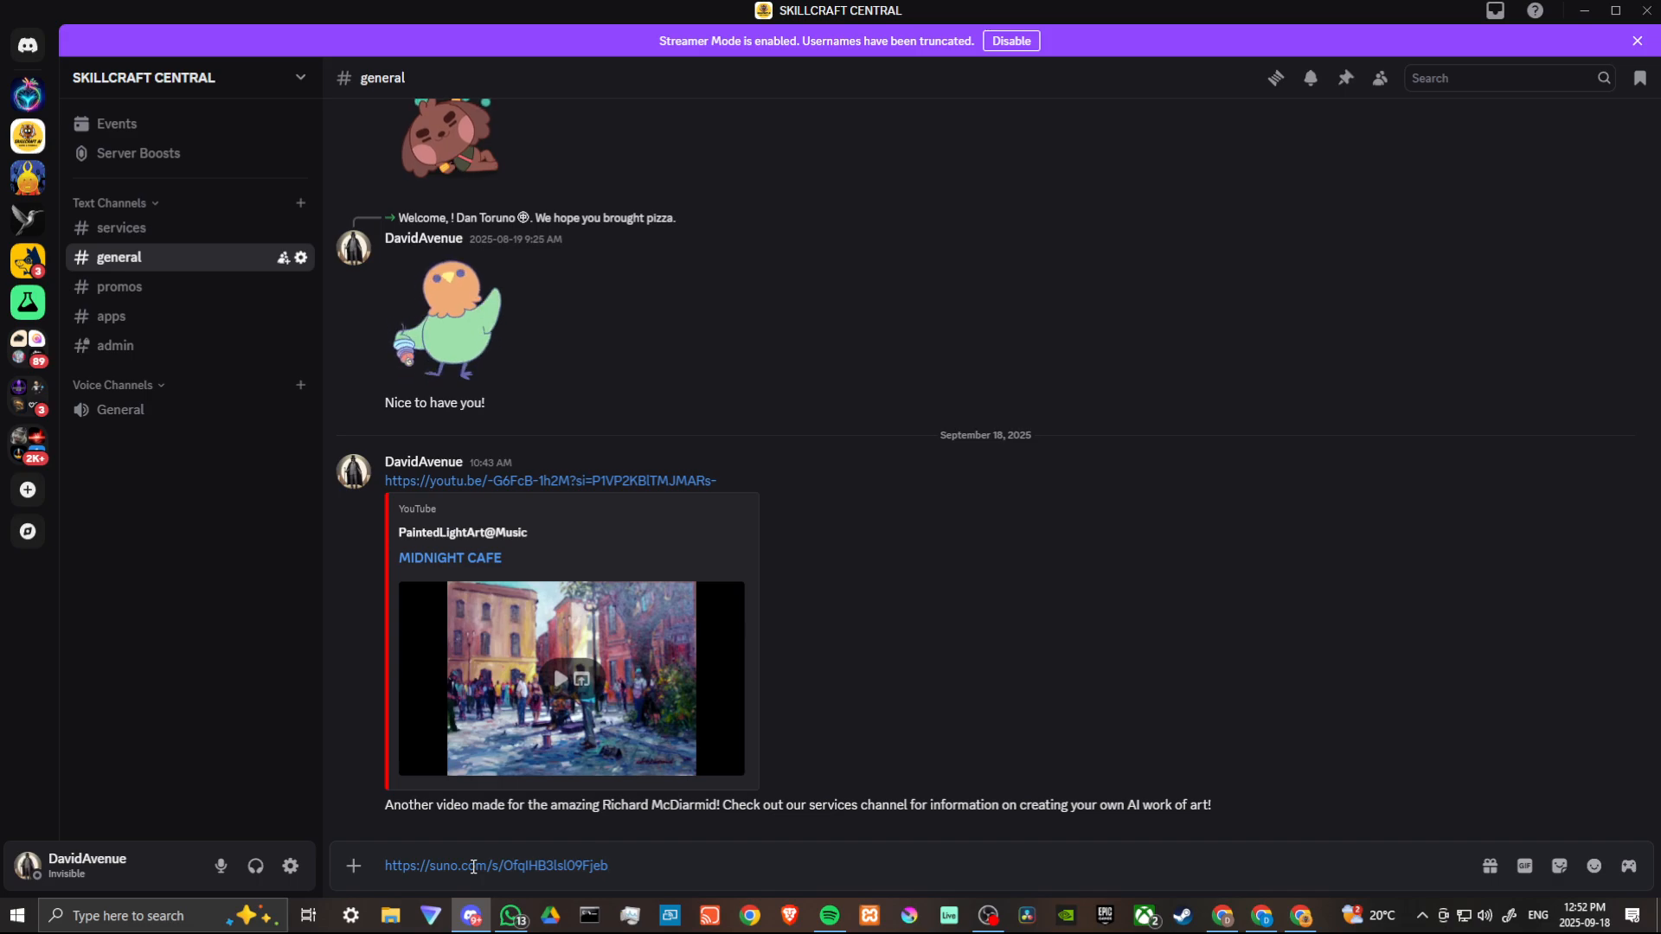
key("Return")
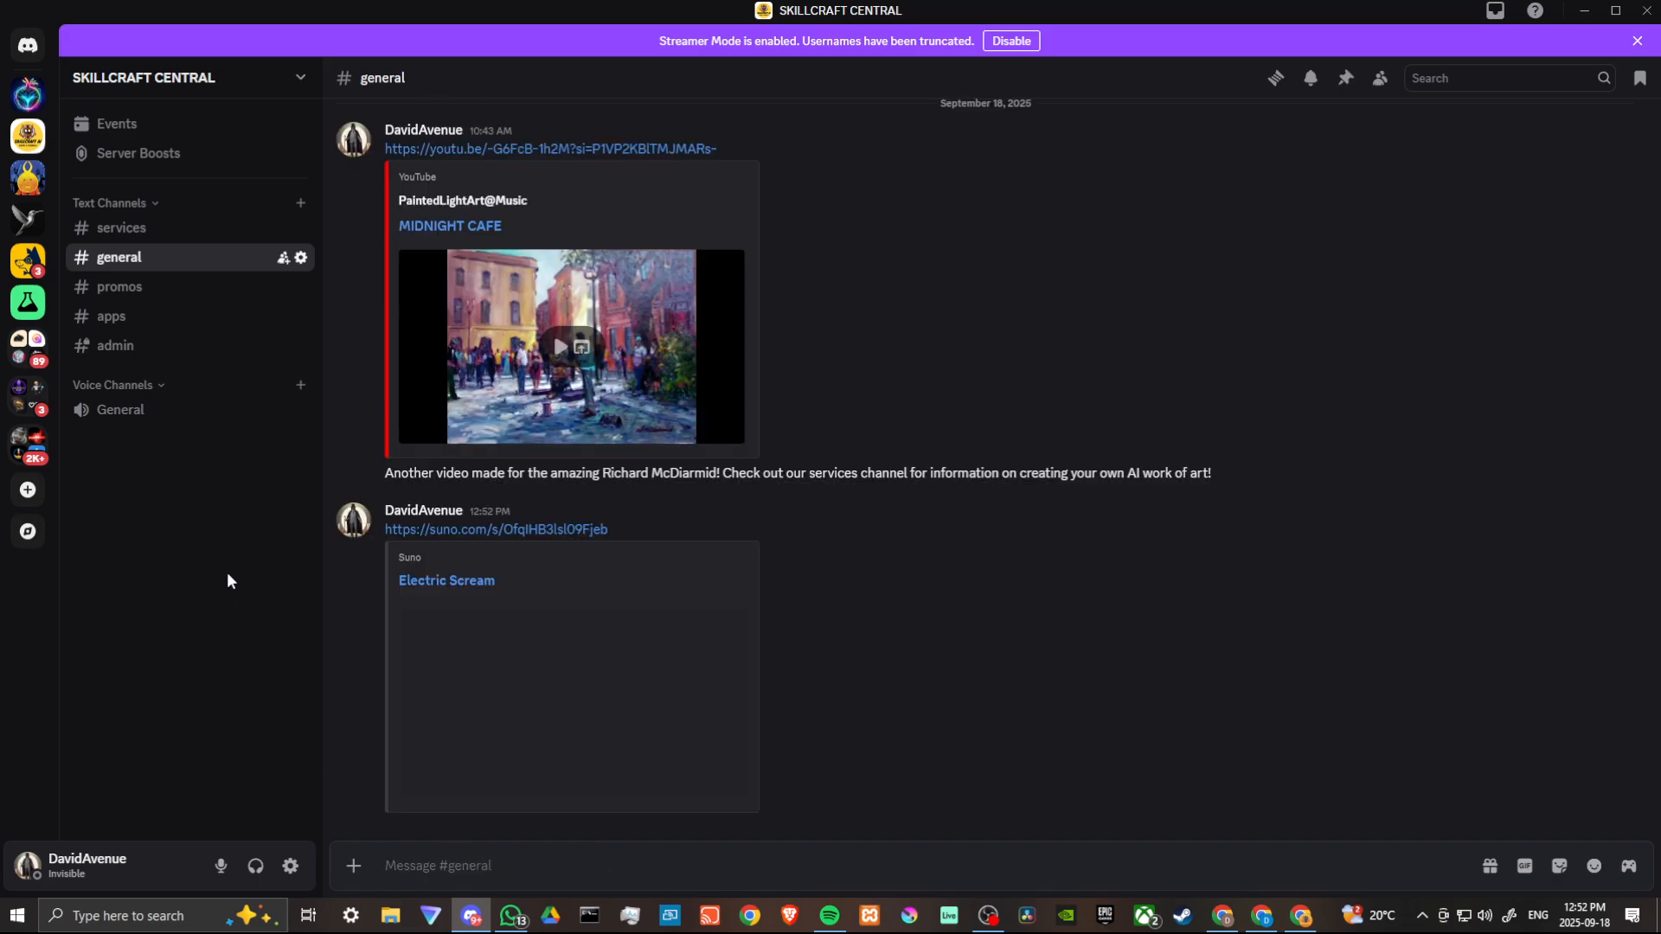
- Return to Suno and copy the share link of the Electric Scream 2 track
mouse_move(1235, 925)
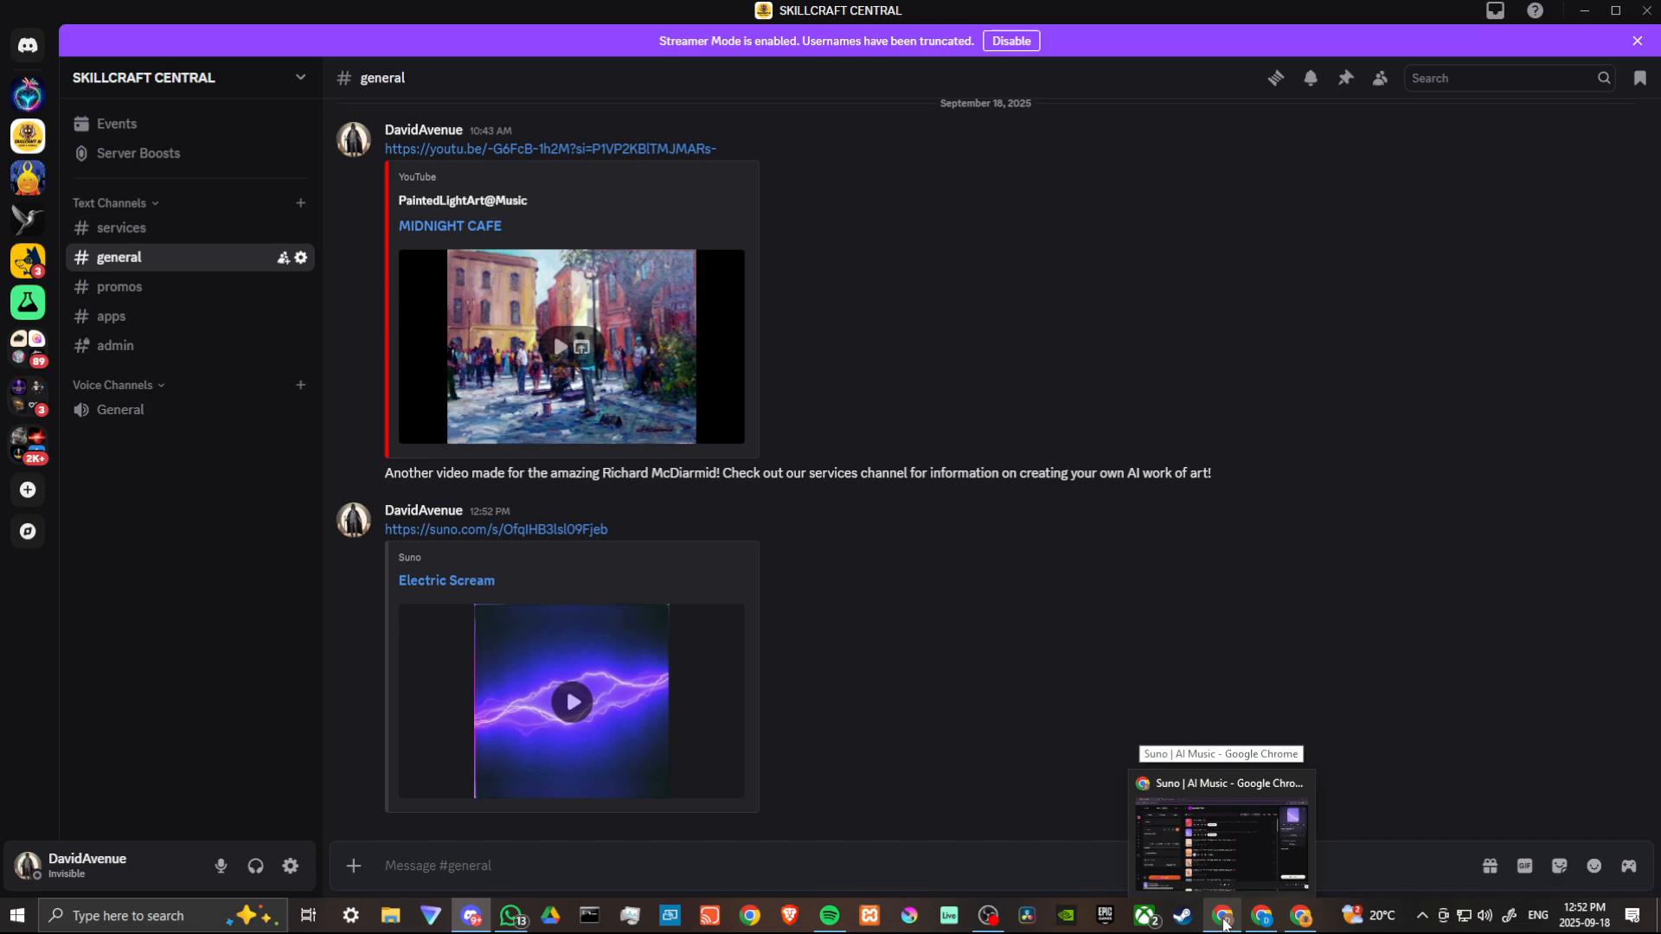
left_click(1224, 923)
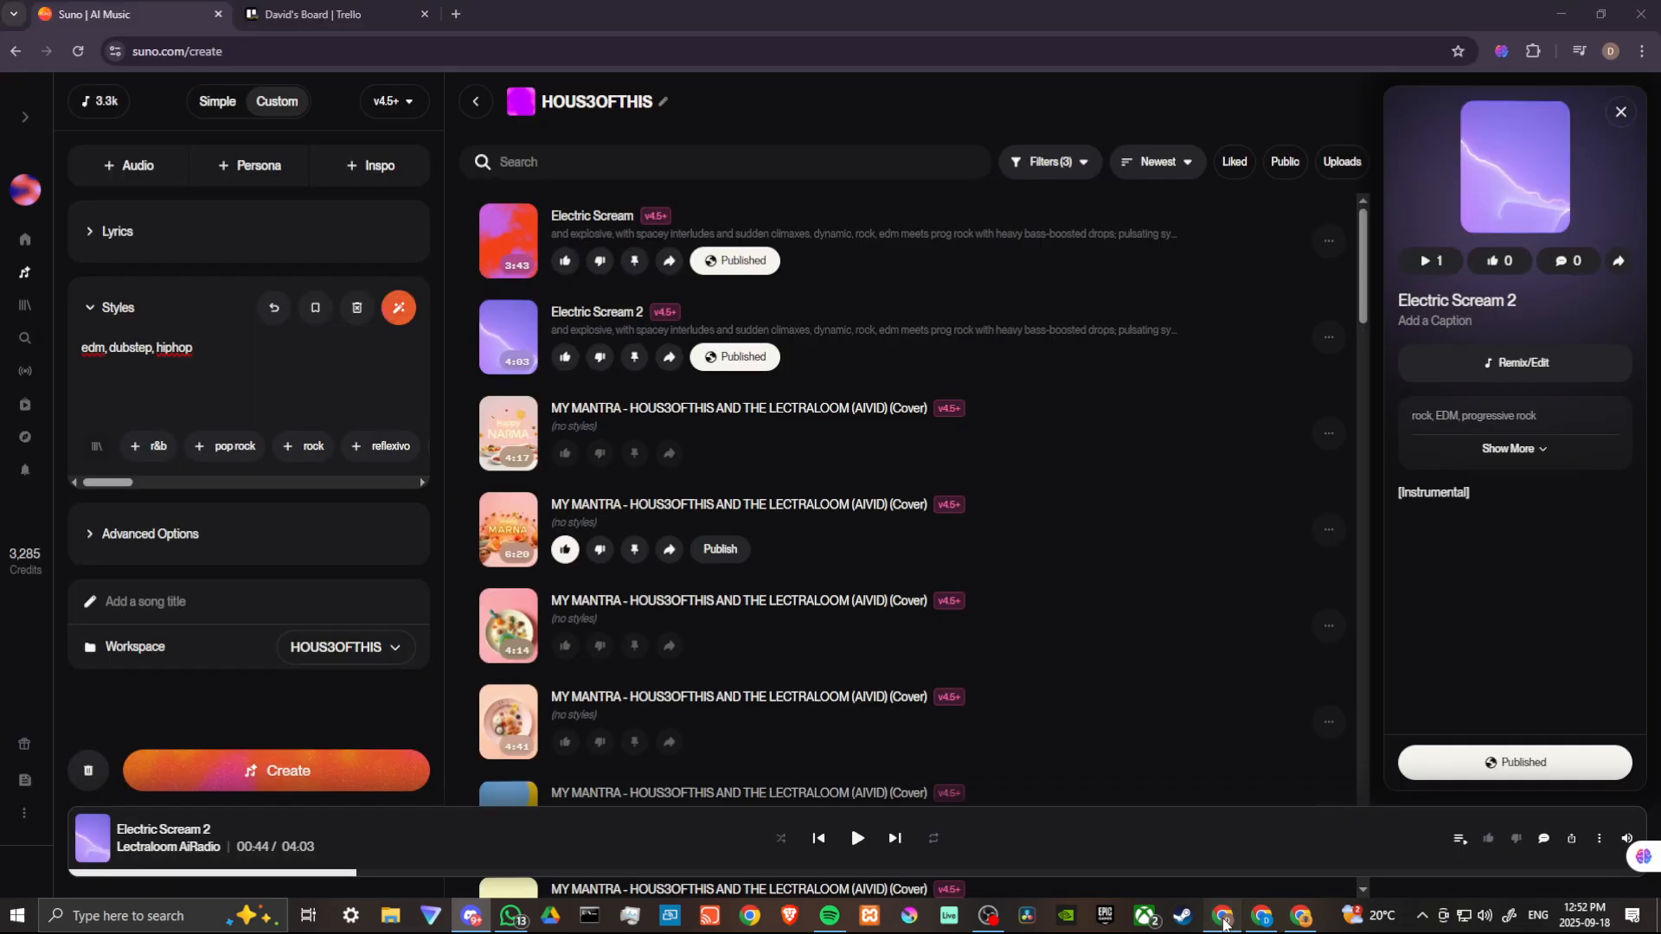
left_click(1329, 338)
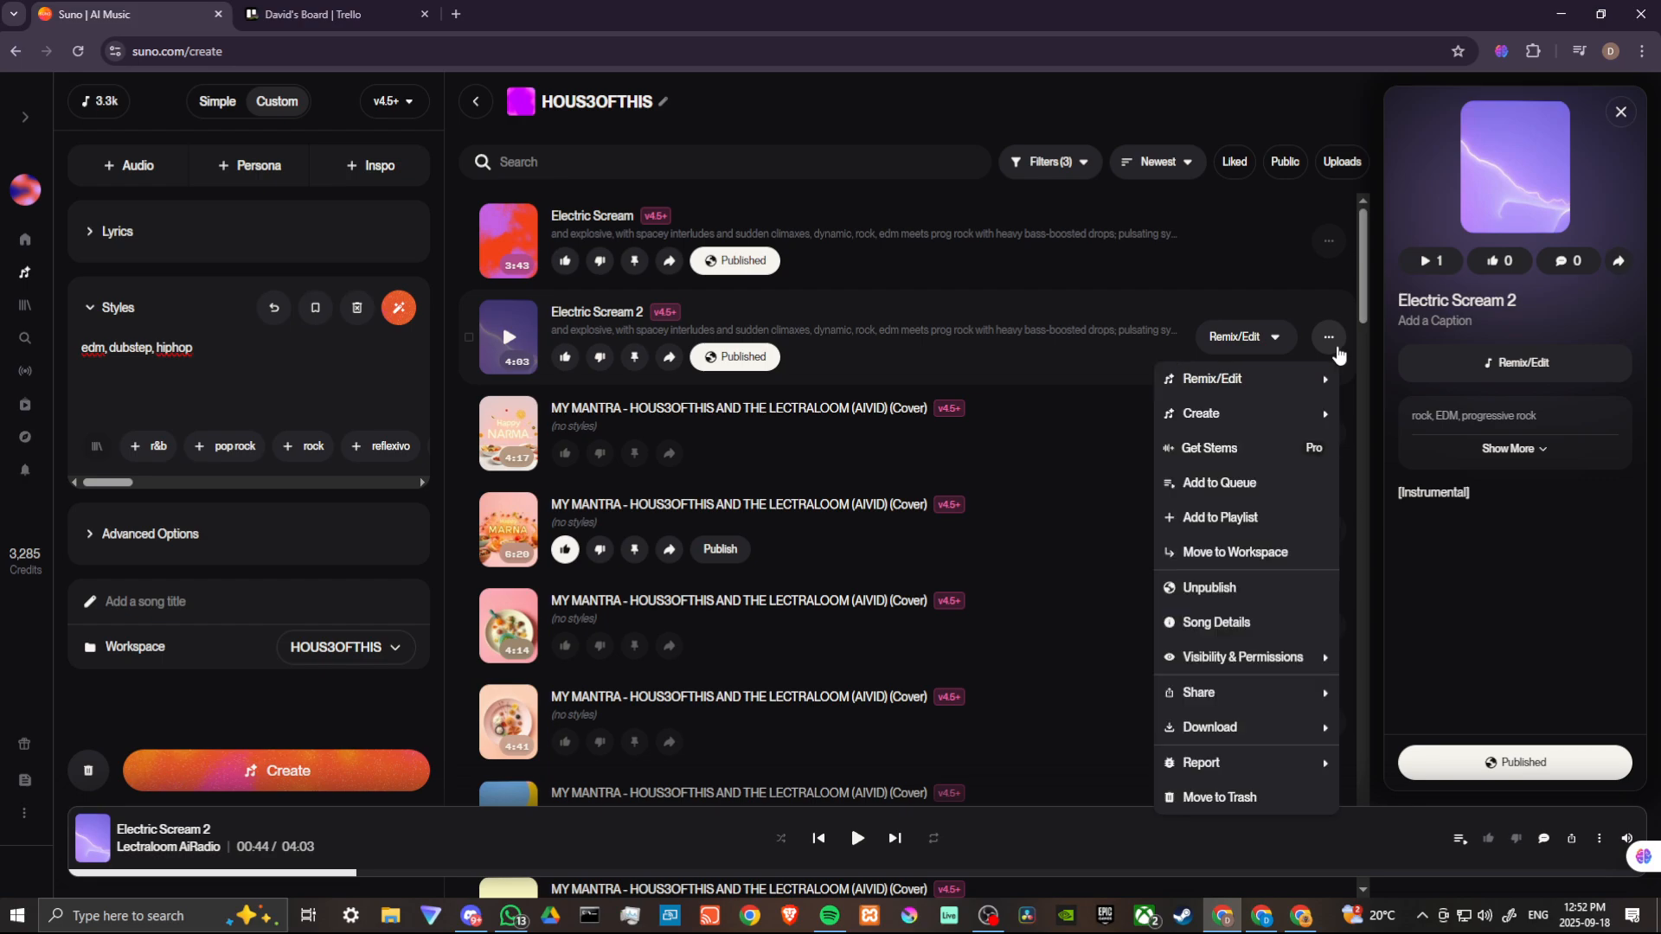
mouse_move(1280, 399)
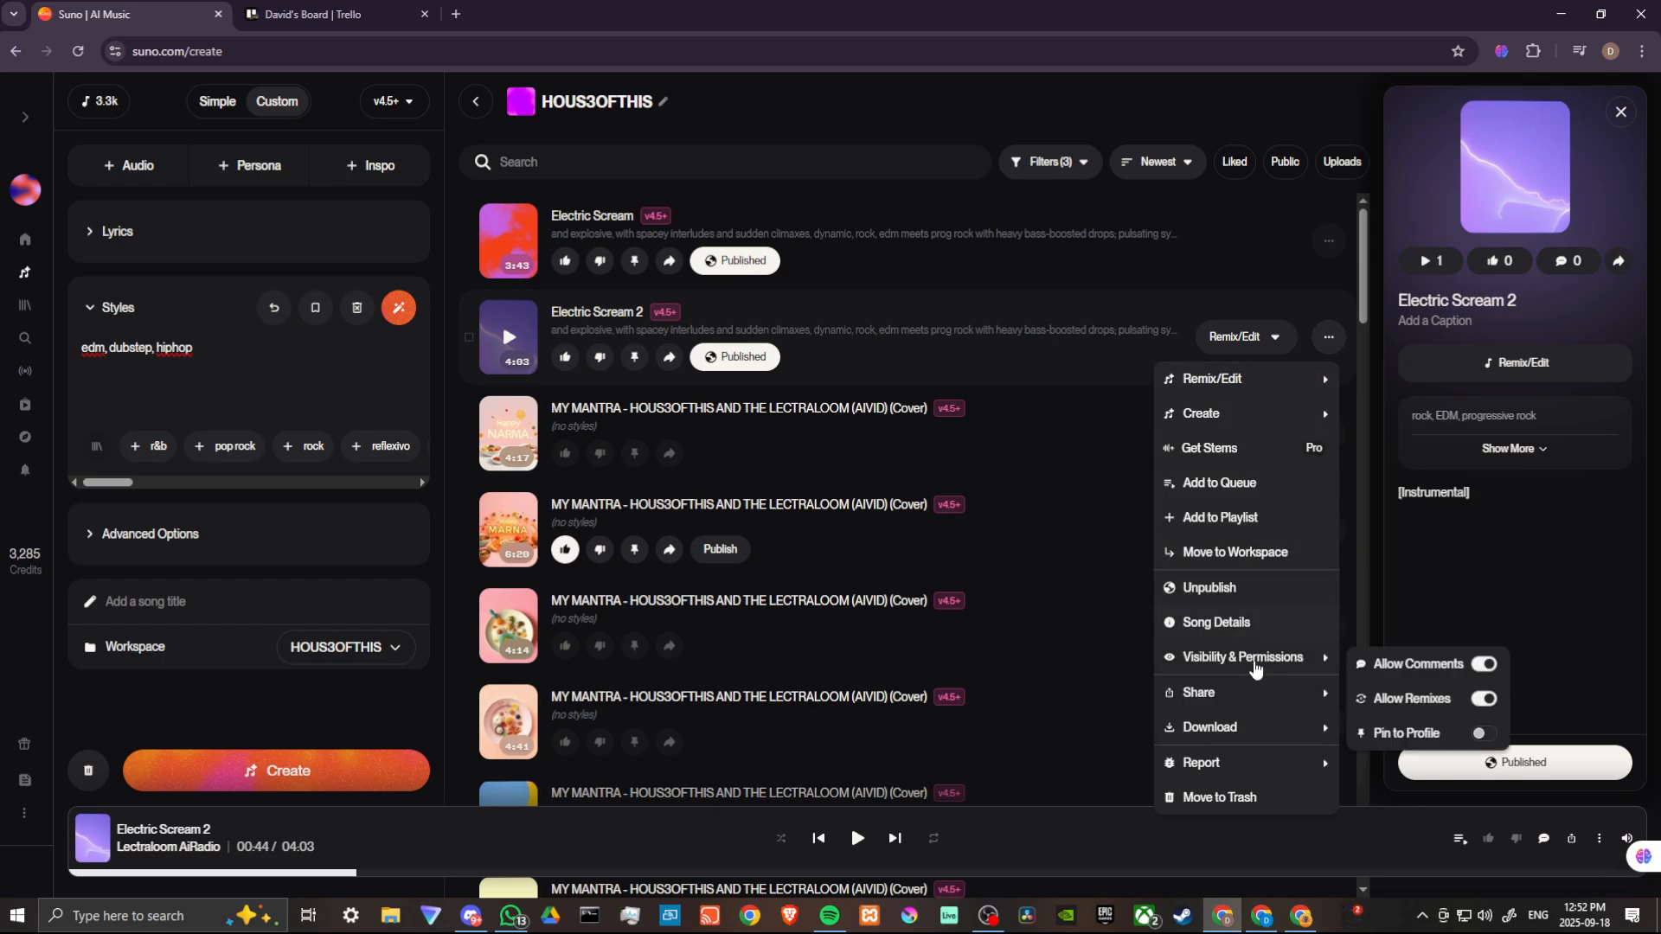
mouse_move(1251, 702)
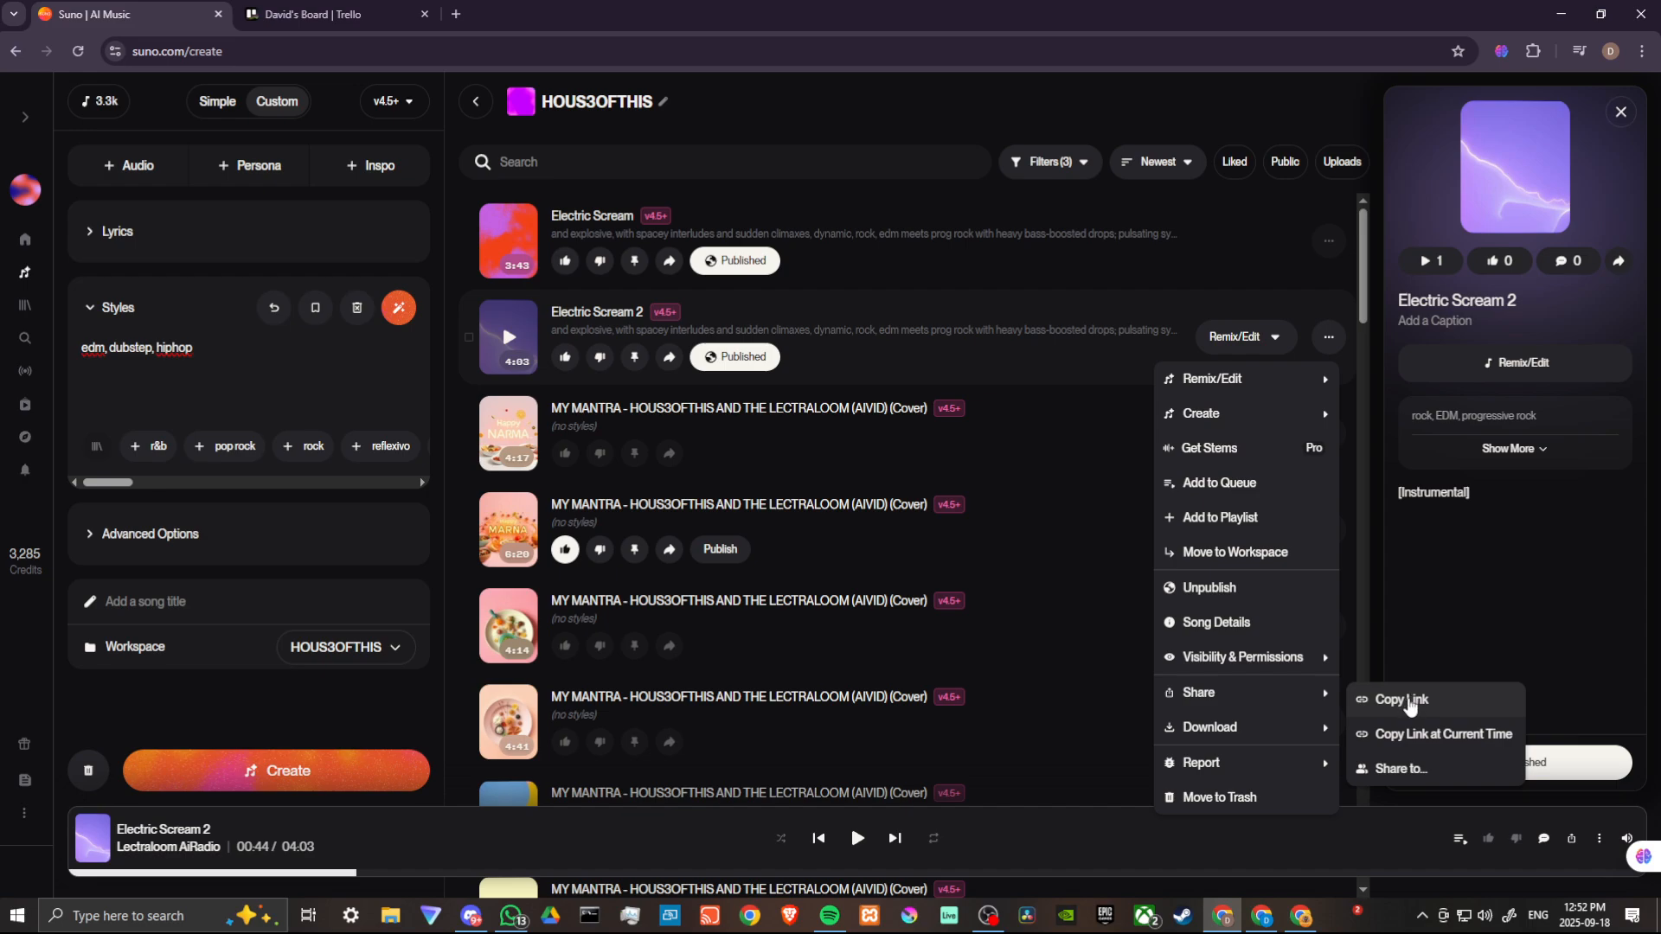
left_click(1409, 702)
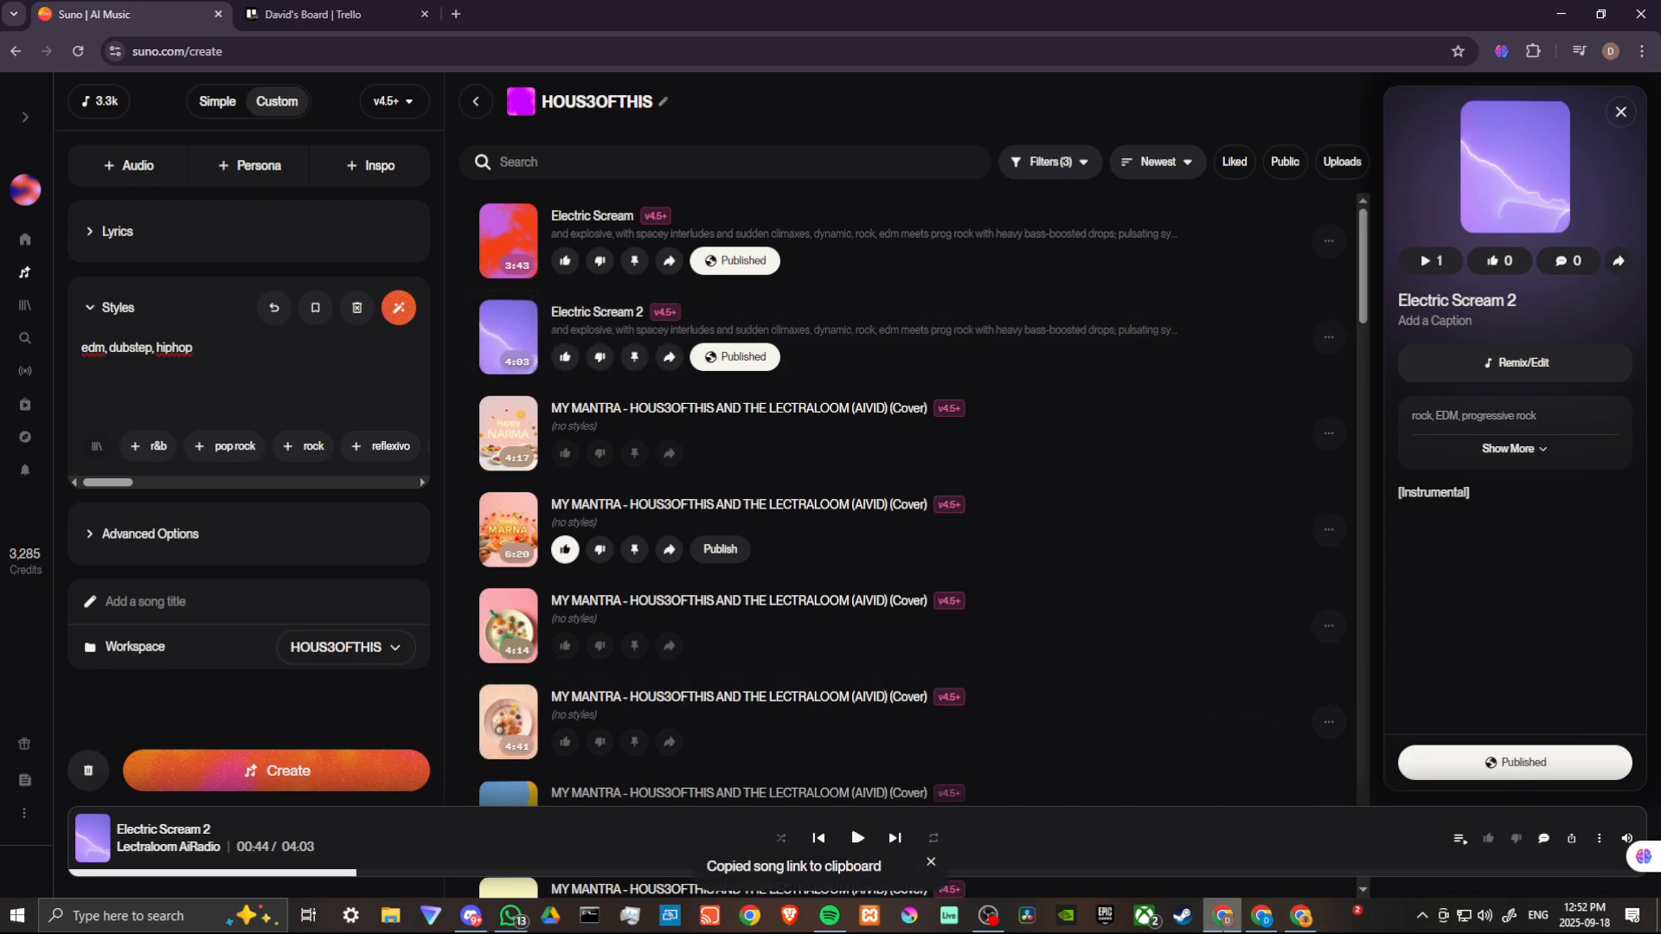
- Switch to Discord and post the Electric Scream 2 link in the general channel
left_click(471, 915)
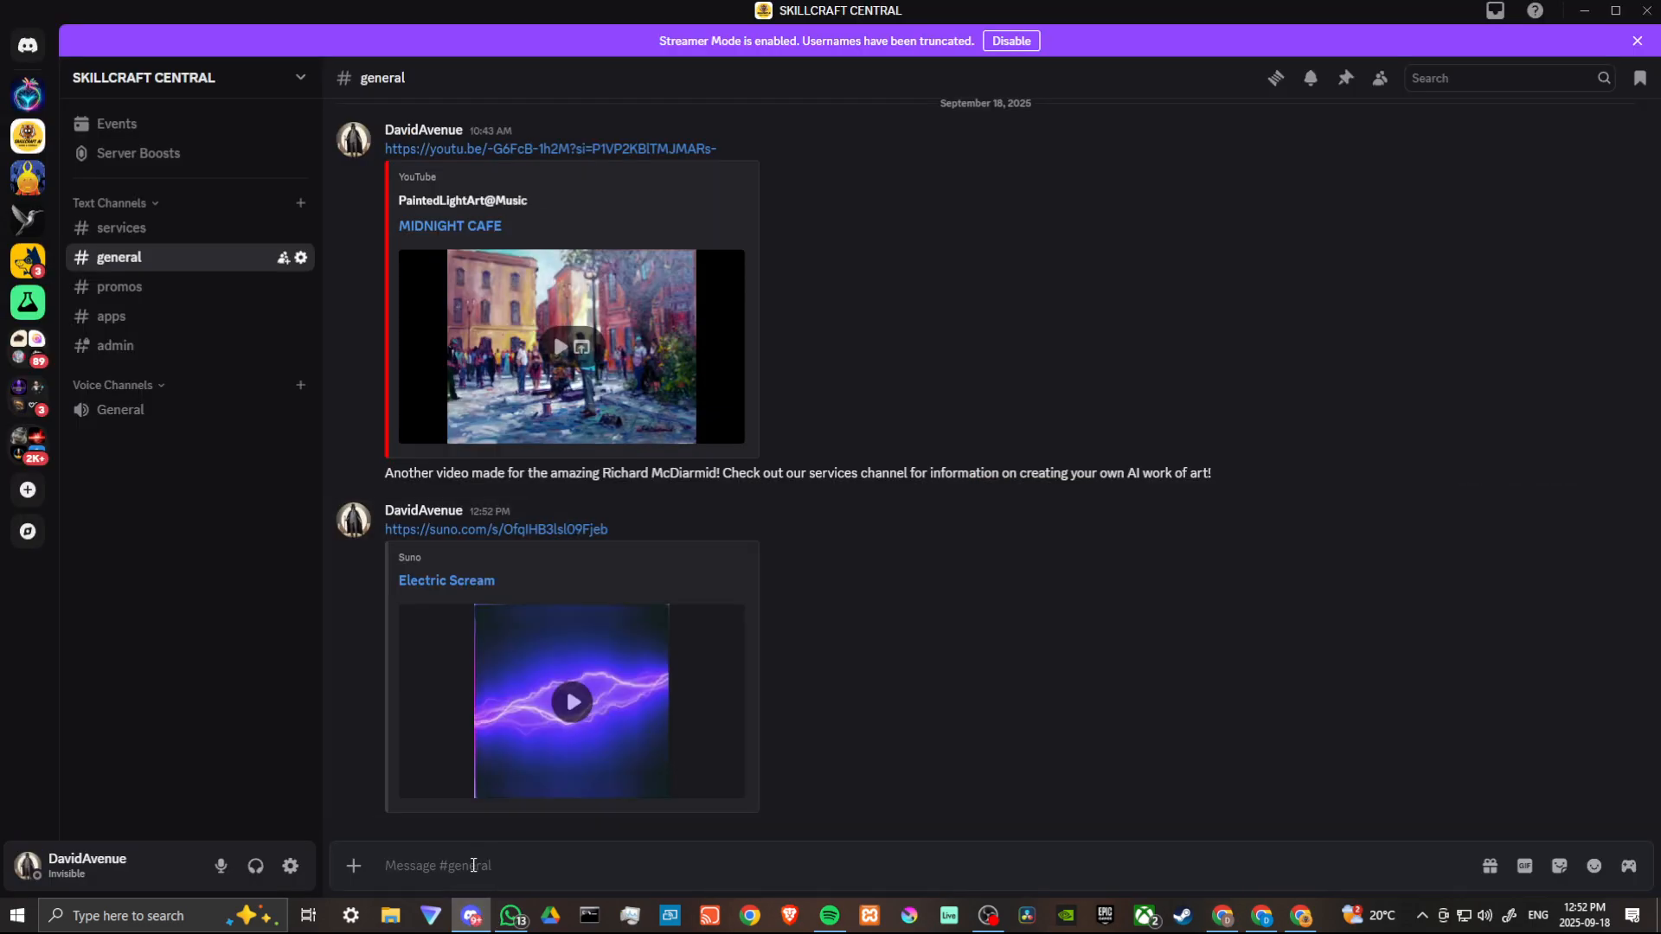
key("ctrl+v")
key("Return")
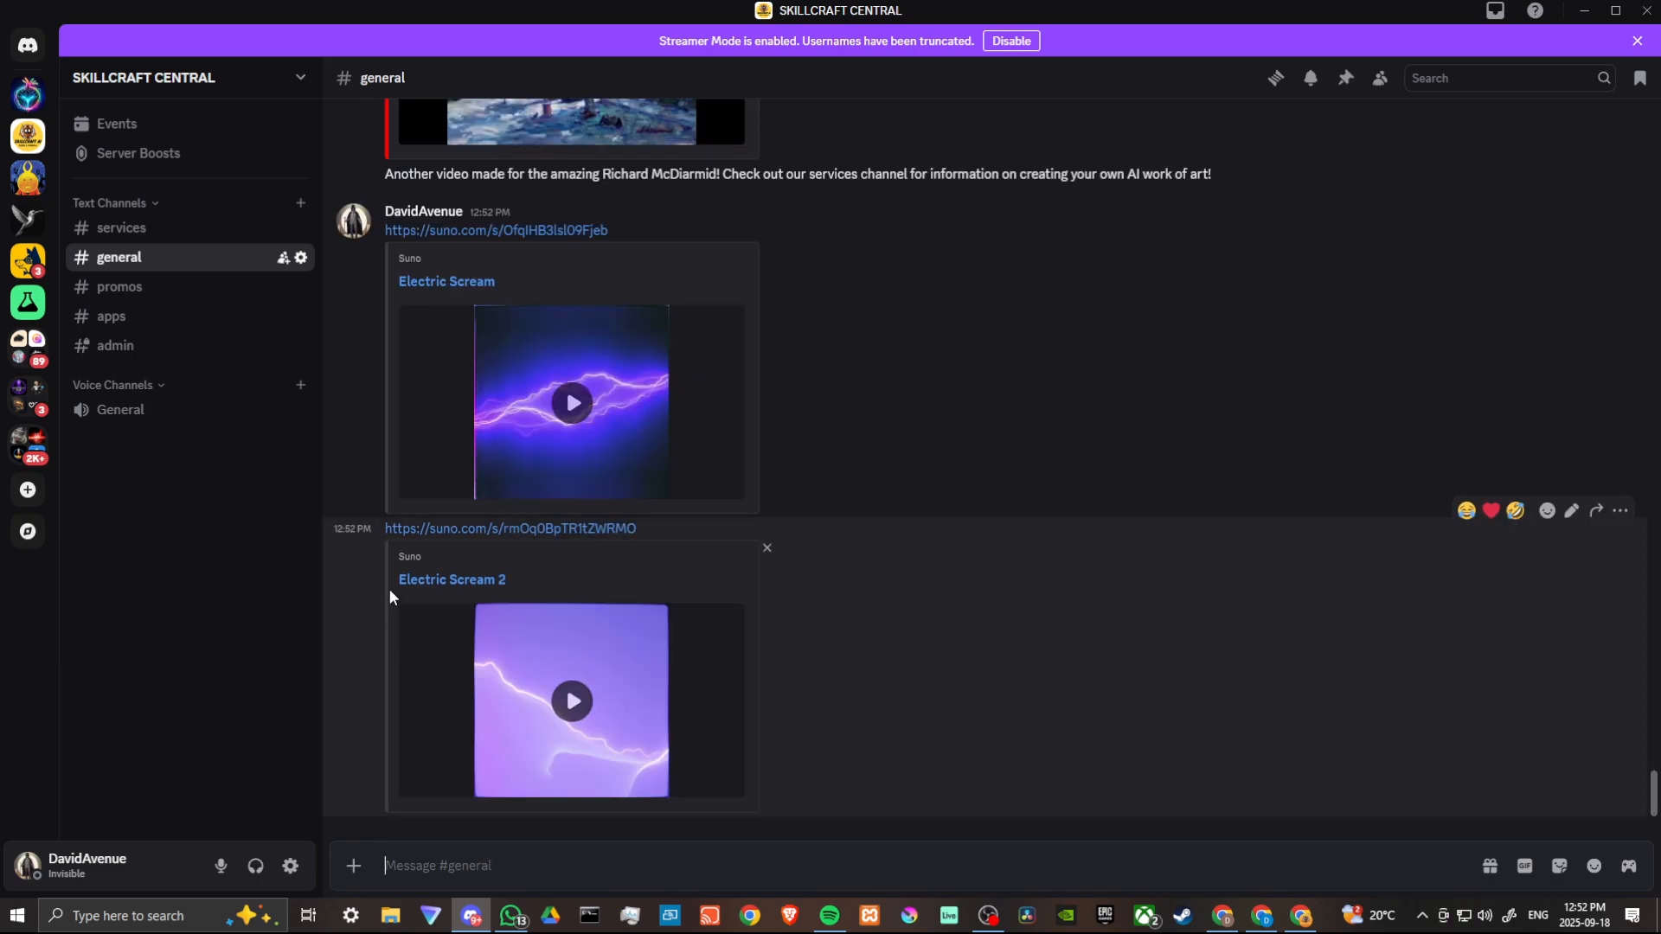
- Open the services channel and enlarge the posted service overview image
left_click(173, 231)
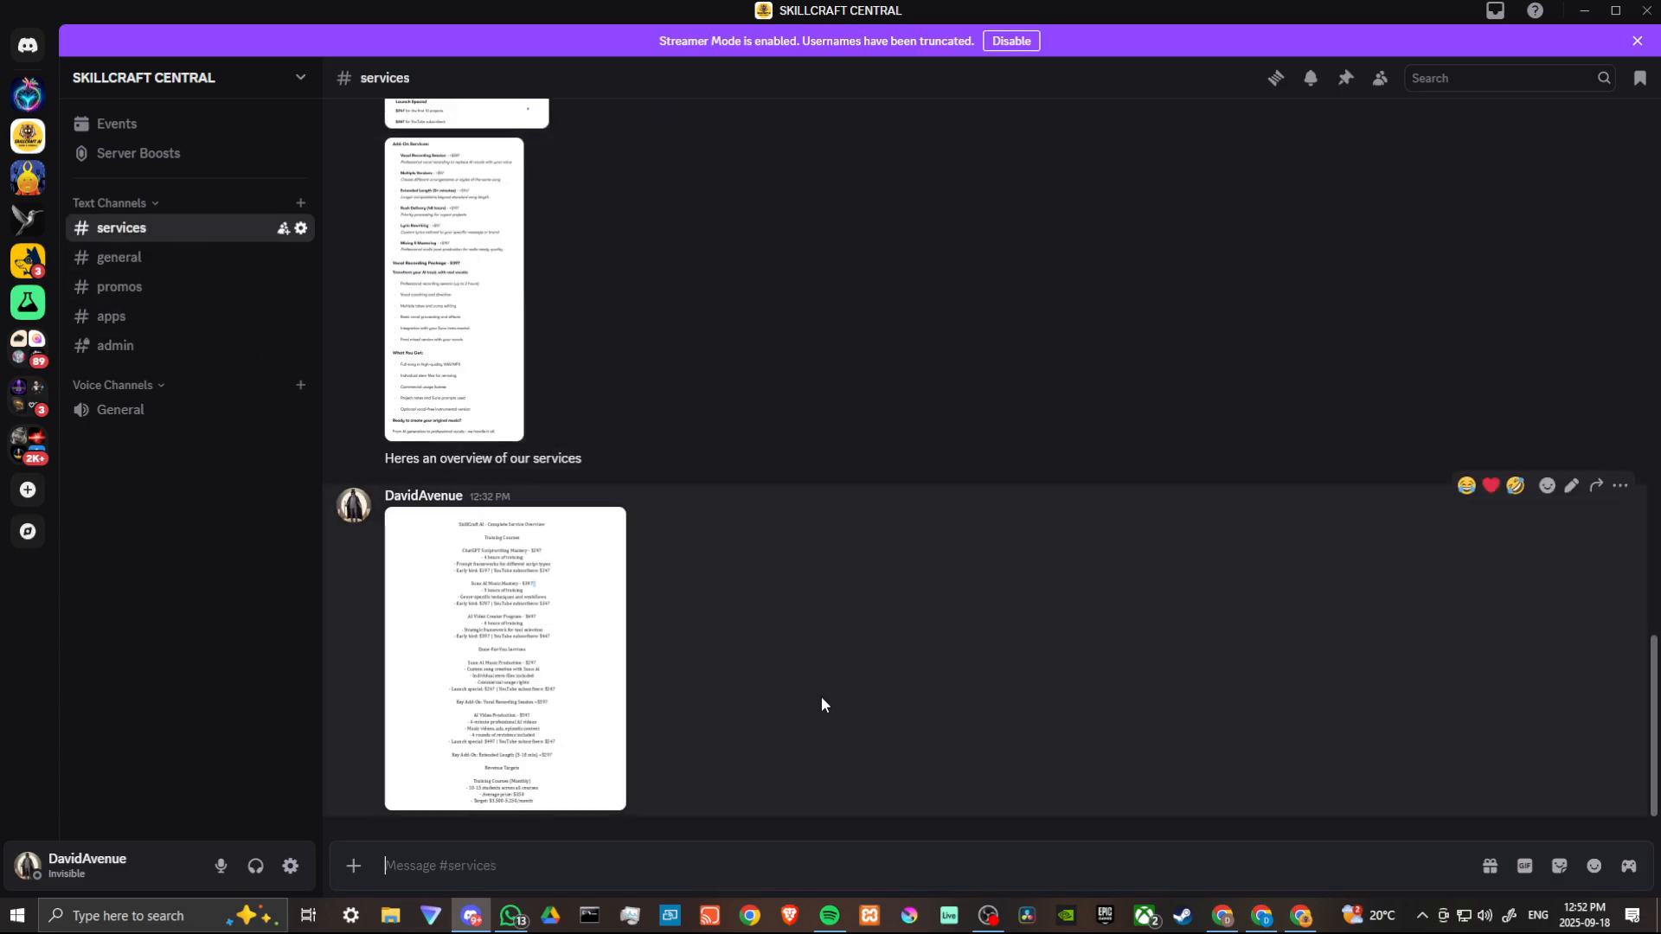
left_click(535, 647)
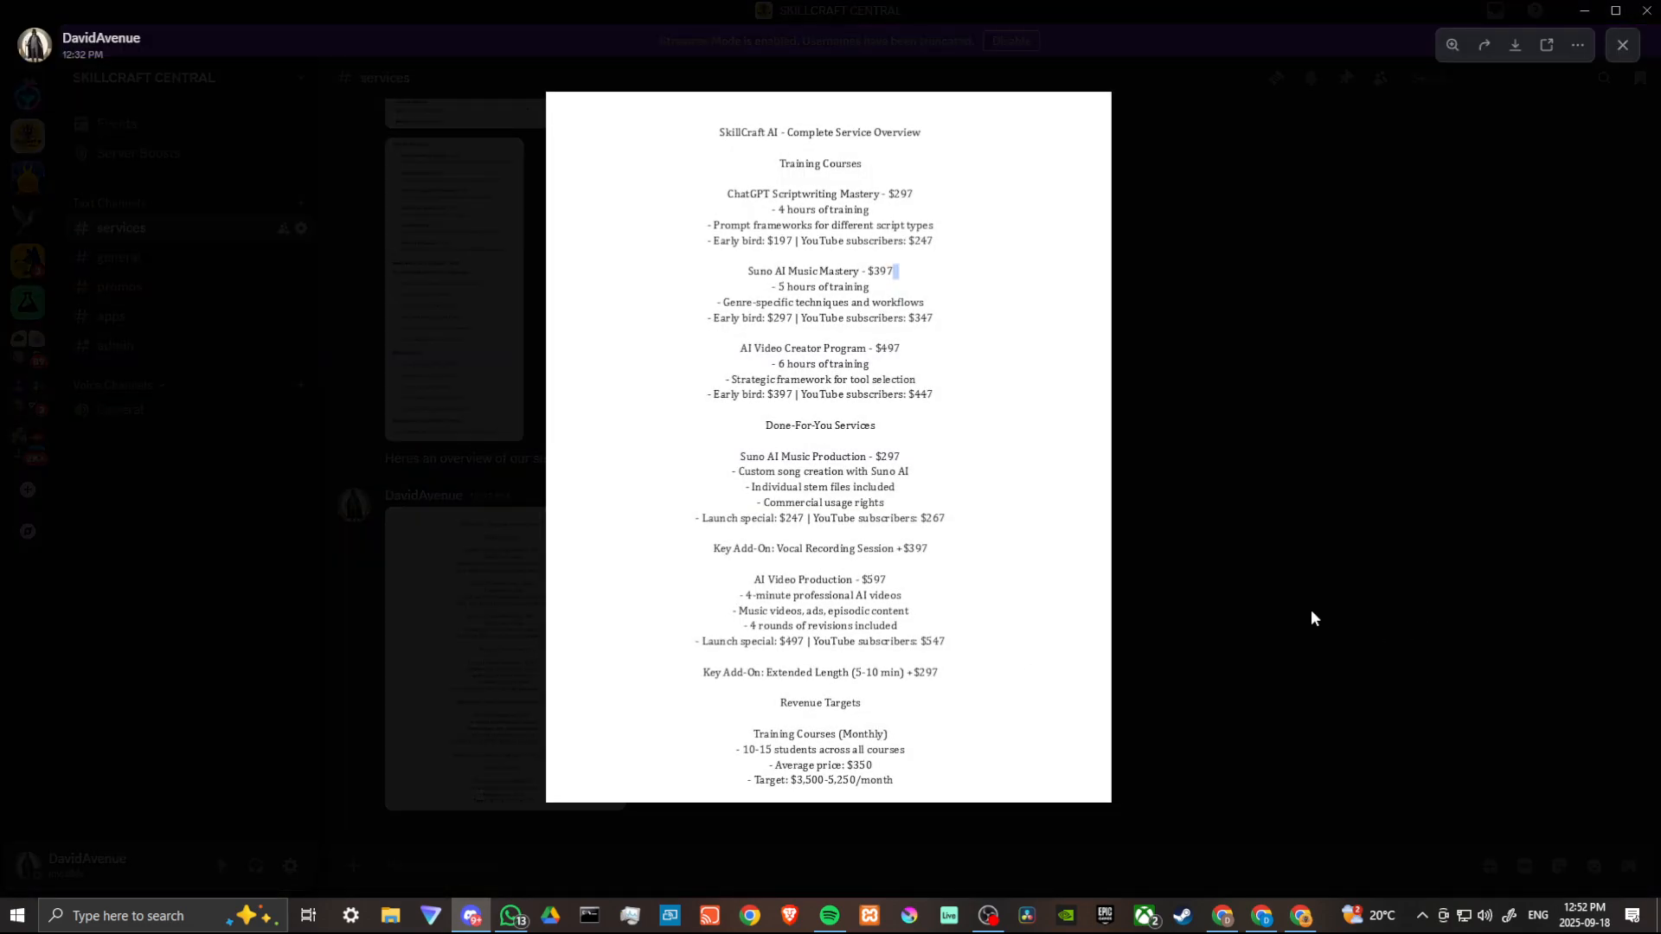